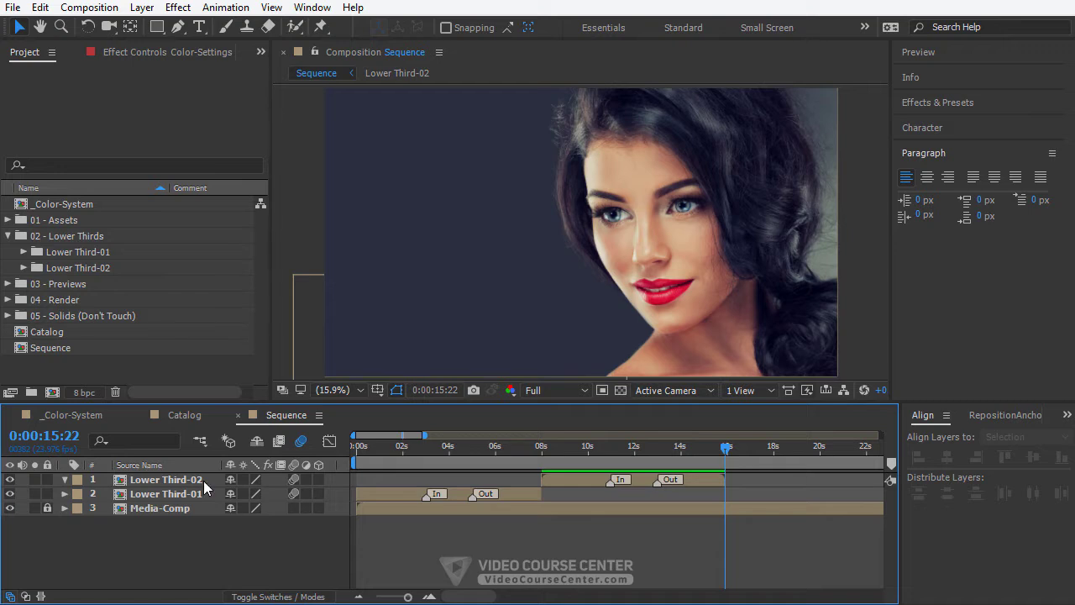
Add a folder inside 02 - Lower Thirds and name it Lower Third-03
{"action": "left_click", "coordinate": [55, 238]}
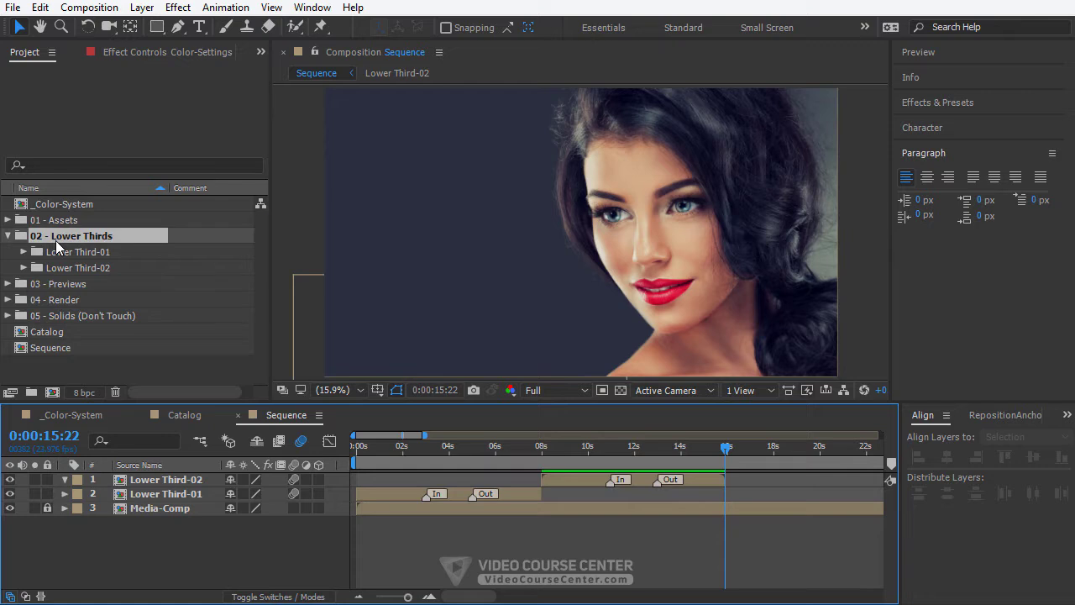
{"action": "left_click", "coordinate": [32, 391]}
{"action": "type", "text": "Lower third-03"}
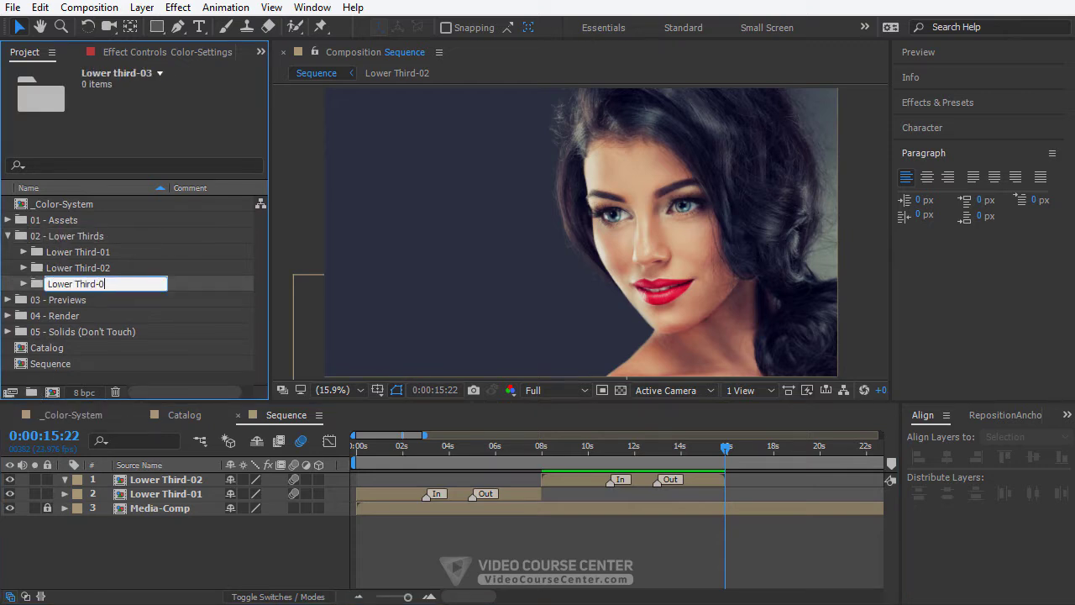
{"action": "type", "text": "3"}
{"action": "key", "text": "ctrl+a"}
{"action": "key", "text": "ctrl+c"}
{"action": "key", "text": "Return"}
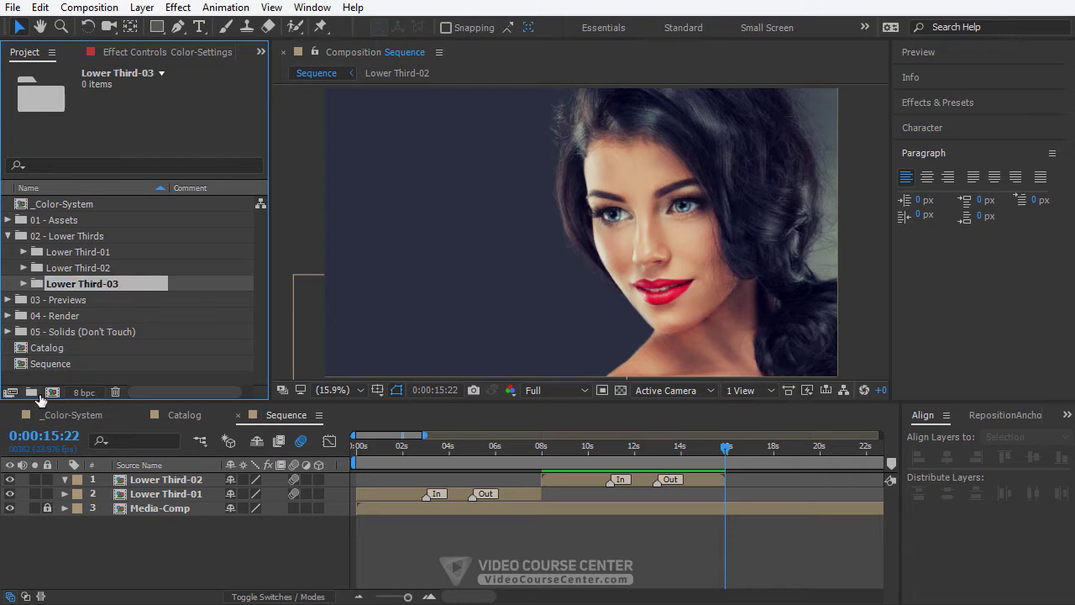
Create composition Lower Third-03 at 2500×800, 23.976 fps, 8 seconds long
{"action": "left_click", "coordinate": [89, 7]}
{"action": "left_click", "coordinate": [119, 27]}
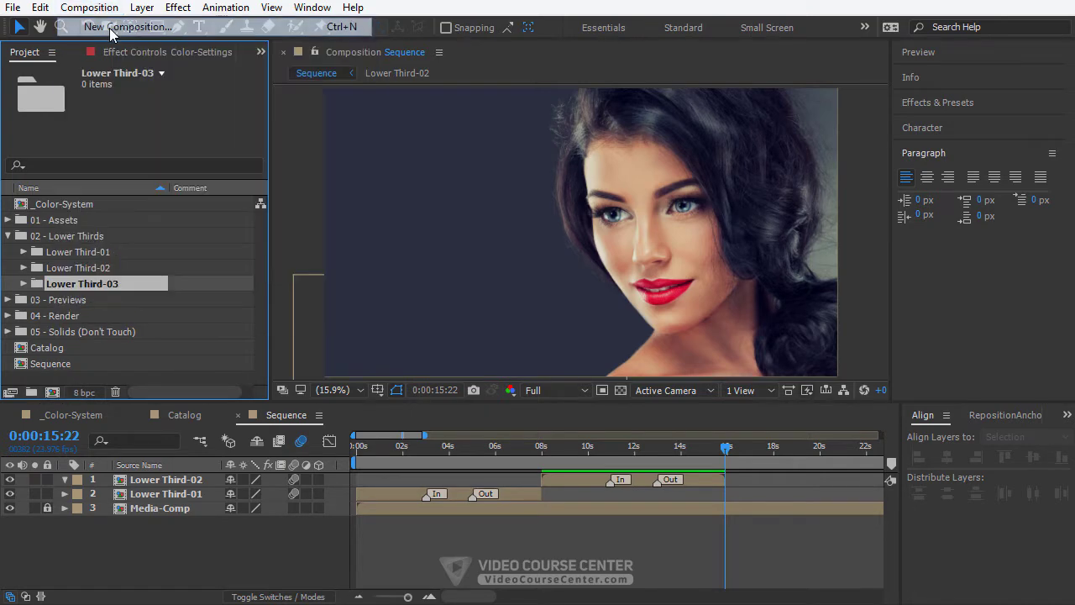
{"action": "key", "text": "ctrl+v"}
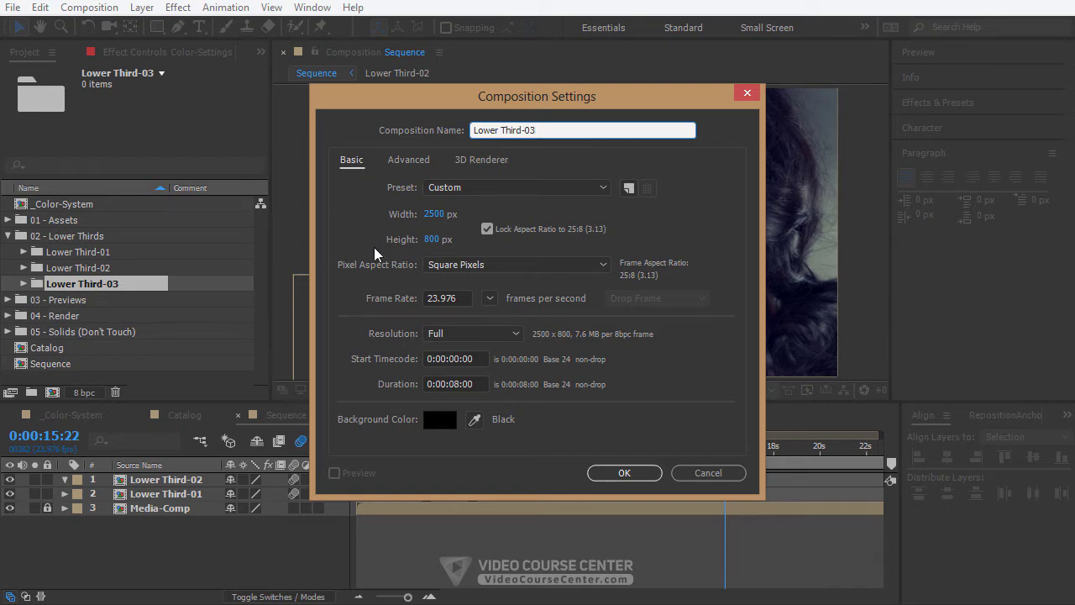
{"action": "left_click", "coordinate": [636, 474]}
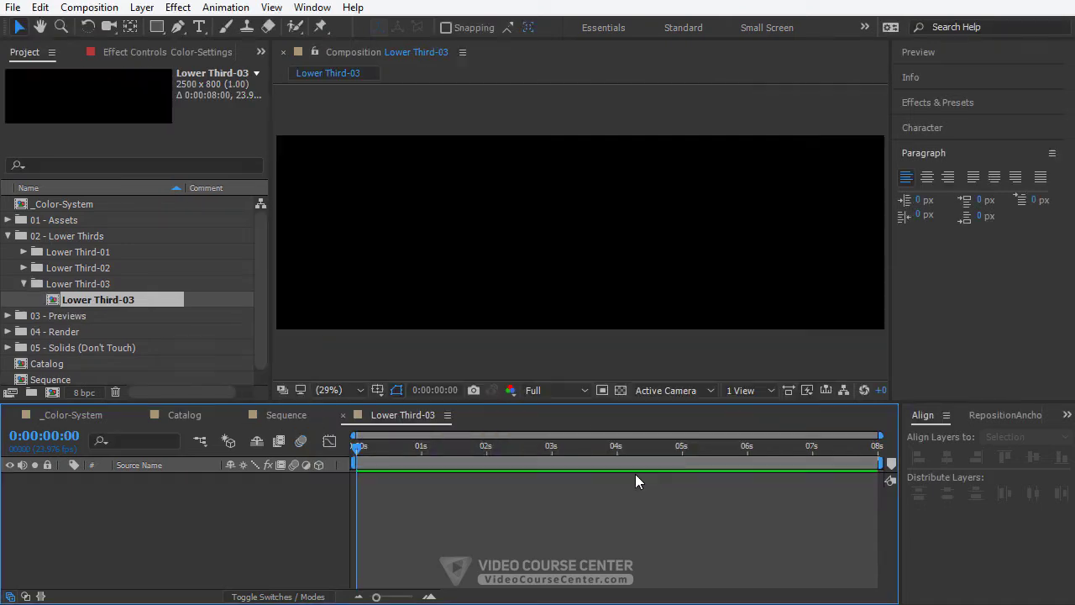
Type the line 'VFX ARTIST:' with the artist's name, setting 'VFX ARTIST:' to Book style
{"action": "left_click", "coordinate": [199, 28]}
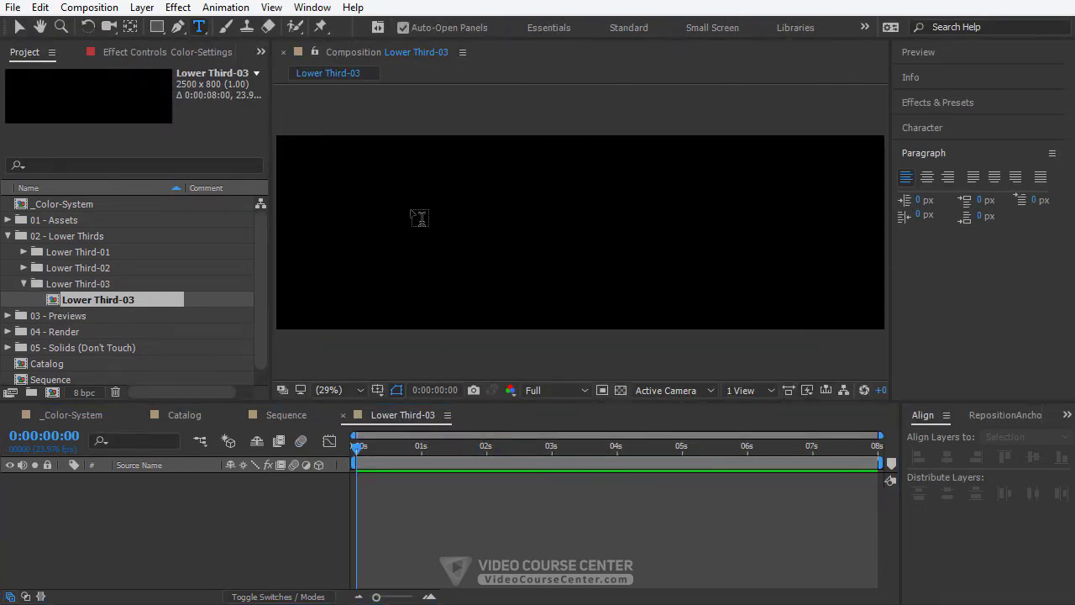
{"action": "left_click", "coordinate": [420, 217]}
{"action": "type", "text": "vfx ar"}
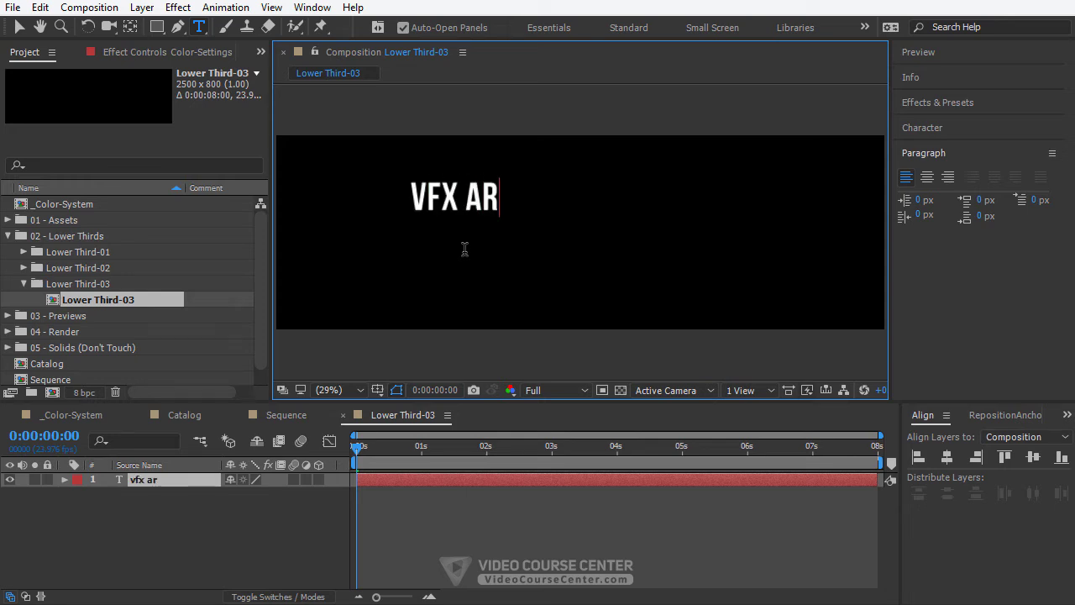
{"action": "type", "text": "tist: elizabe"}
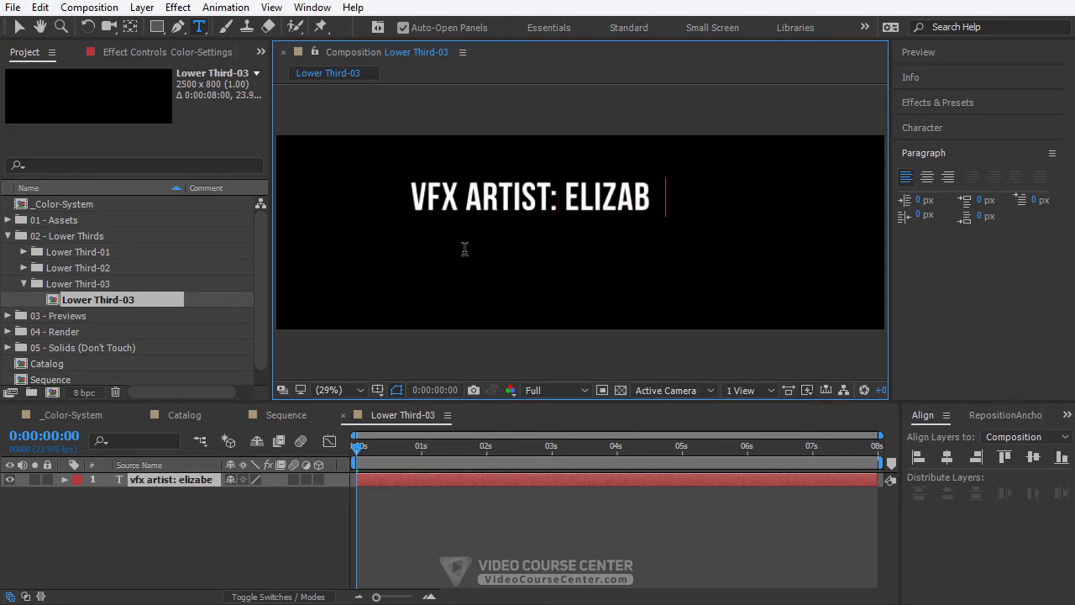
{"action": "type", "text": "th anderson"}
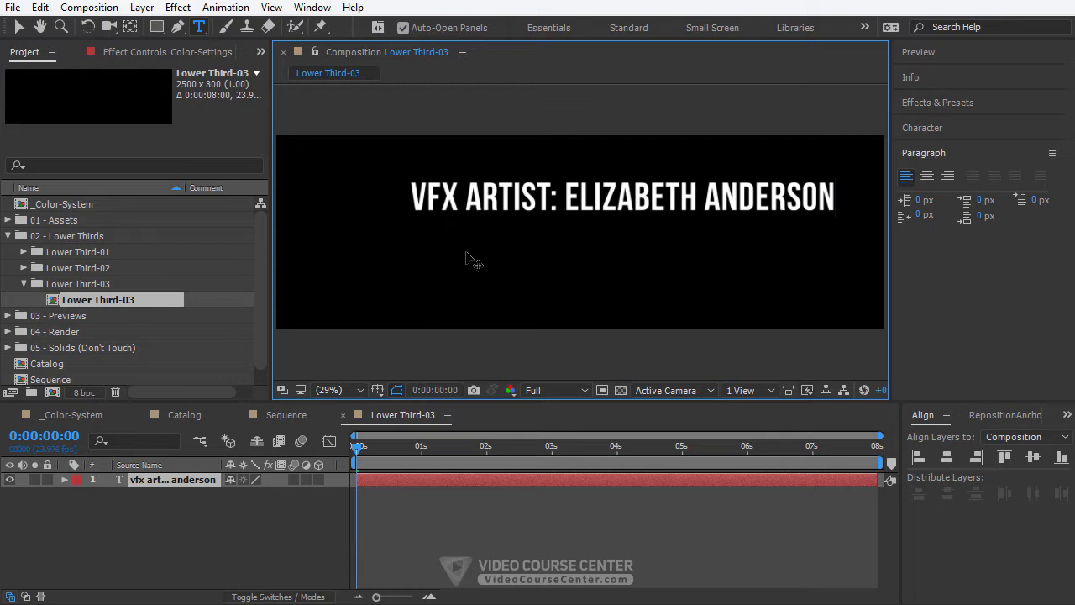
{"action": "key", "text": "ctrl+a"}
{"action": "left_click", "coordinate": [931, 131]}
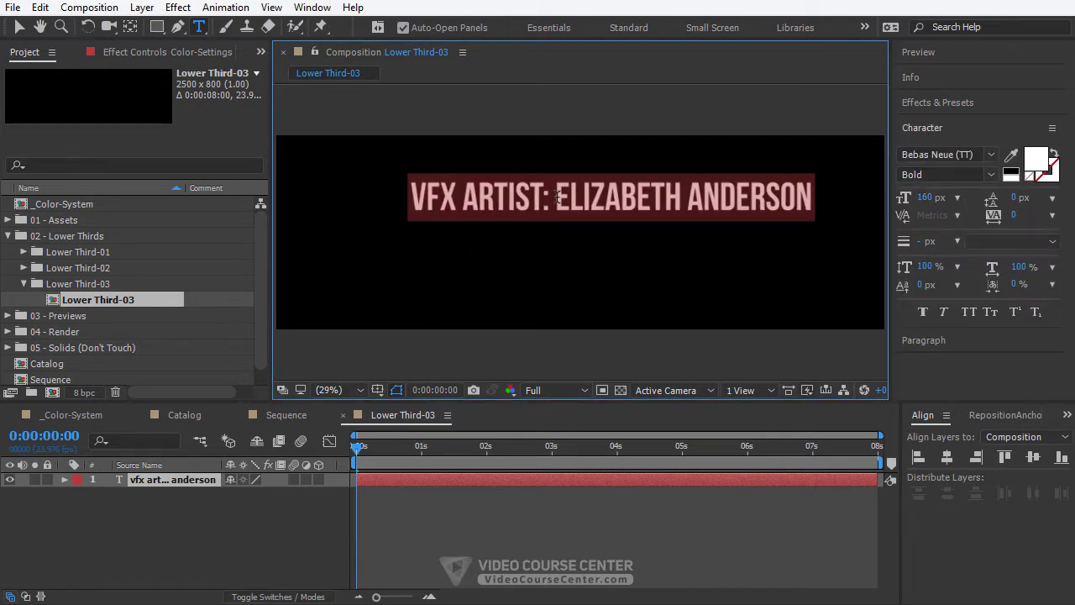
{"action": "left_click_drag", "start_coordinate": [559, 199], "coordinate": [374, 207]}
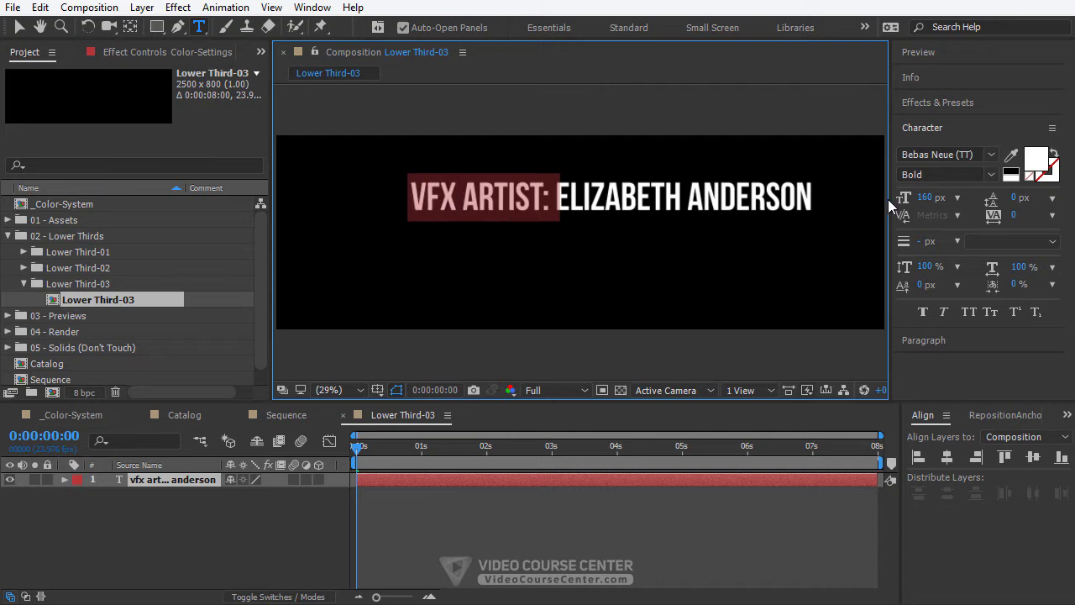
{"action": "left_click", "coordinate": [992, 174]}
{"action": "left_click", "coordinate": [941, 230]}
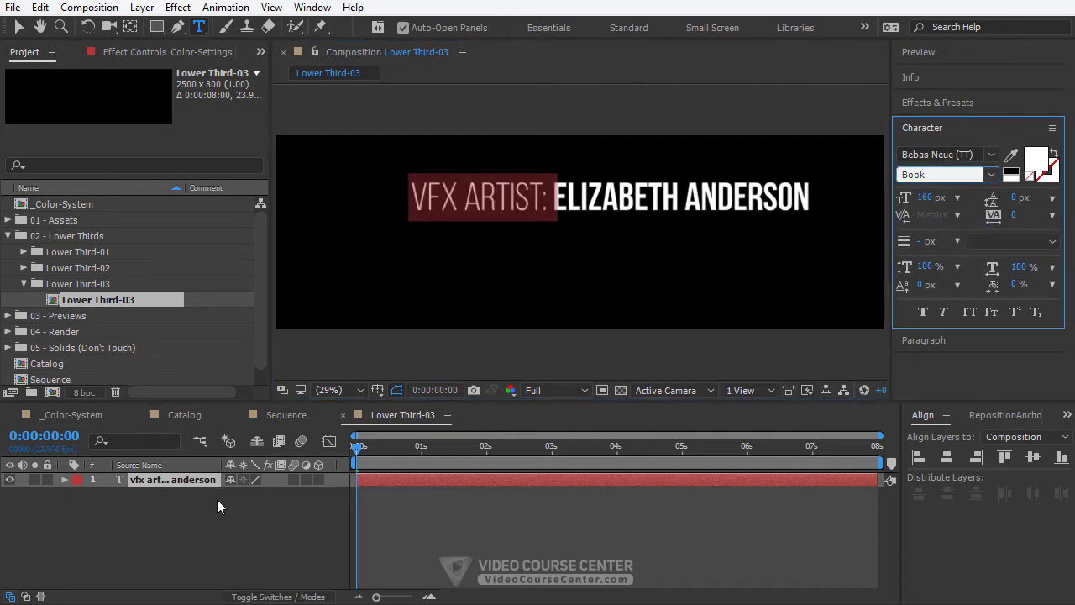
Rename the text layer to Text-01
{"action": "left_click", "coordinate": [174, 483]}
{"action": "key", "text": "Return"}
{"action": "type", "text": "Text"}
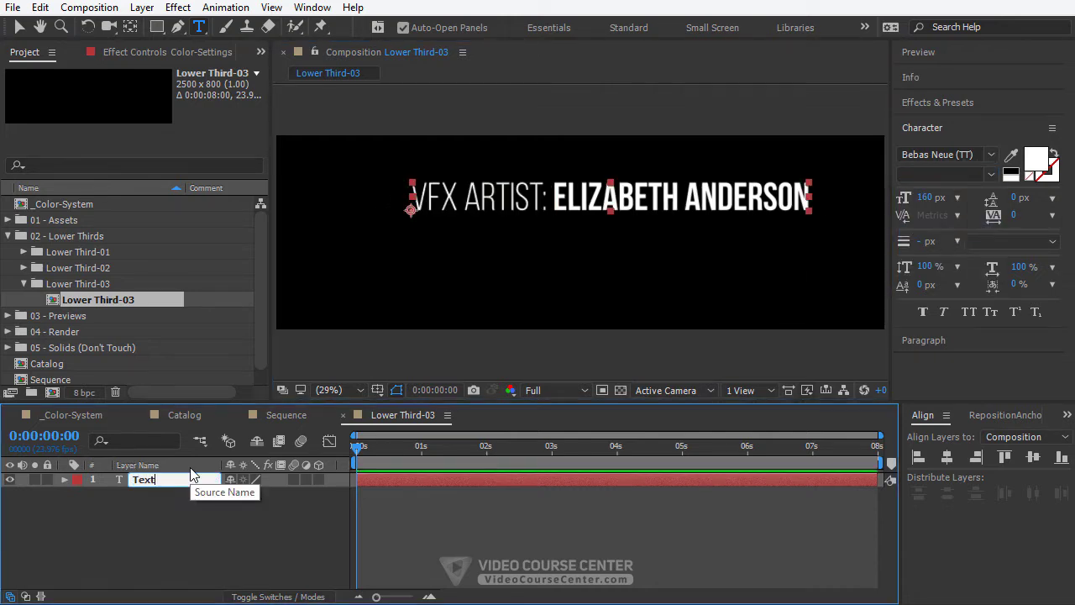
{"action": "type", "text": "-01"}
{"action": "key", "text": "Return"}
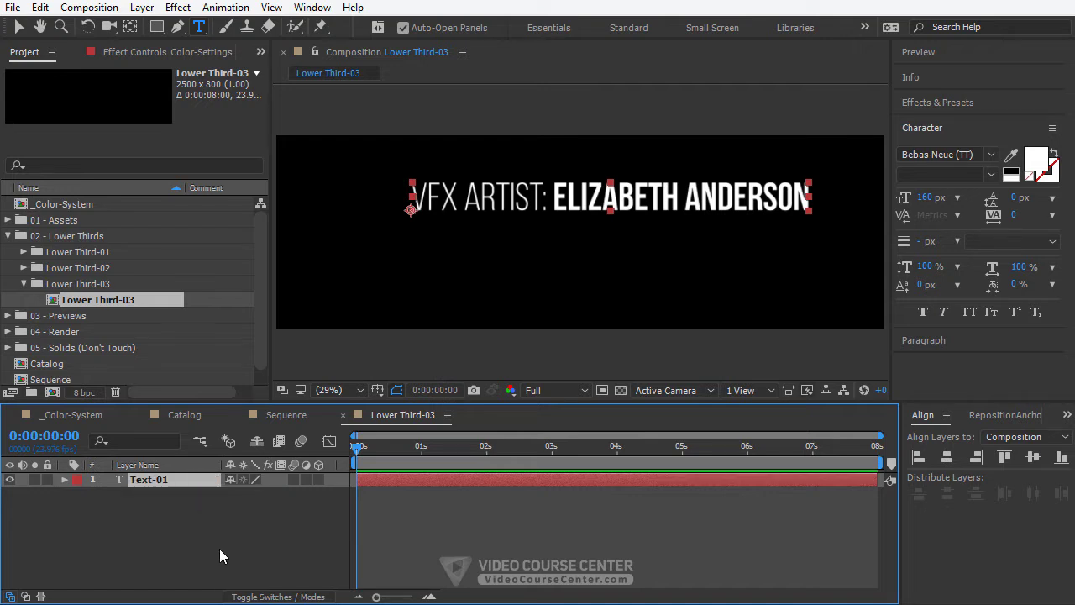
{"action": "left_click", "coordinate": [219, 549]}
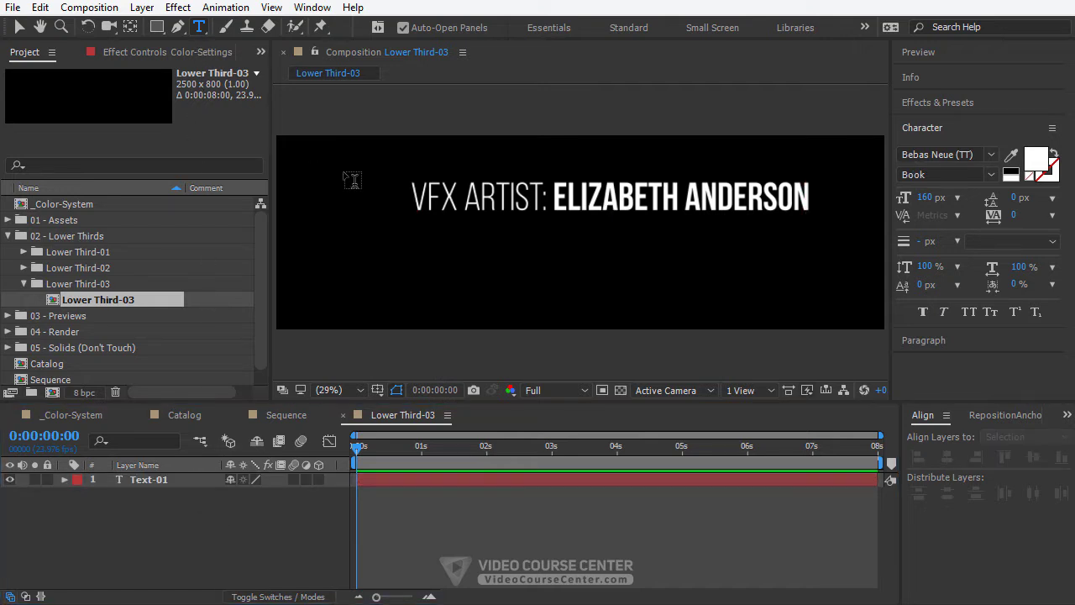
Add subtitle 'COMPOSITING & RENDERING ARTIST' in Bold, 90 px, tracking 20
{"action": "left_click", "coordinate": [367, 252]}
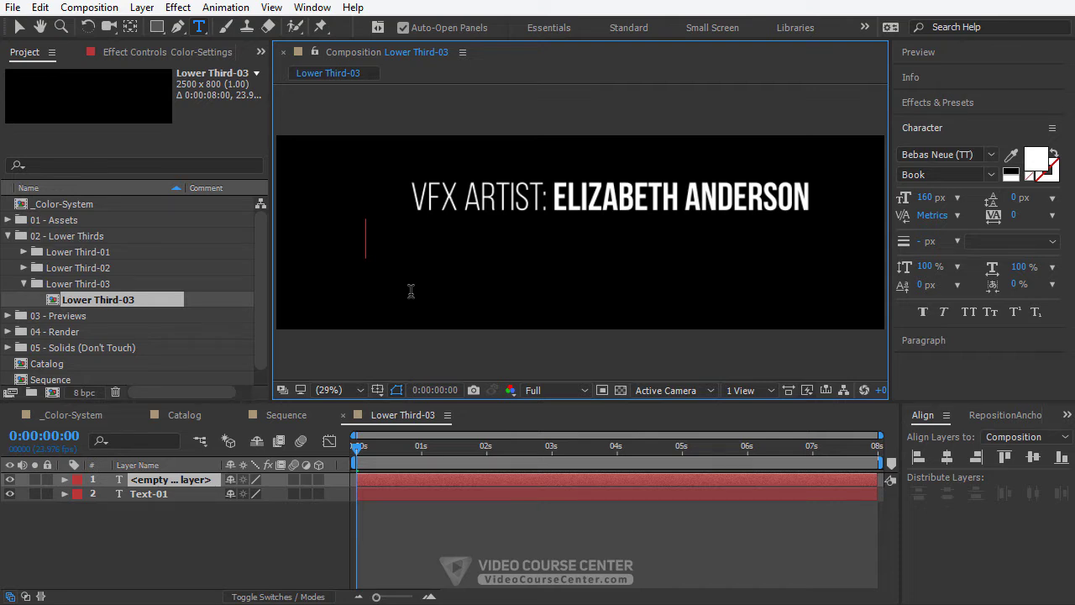
{"action": "type", "text": "compositing"}
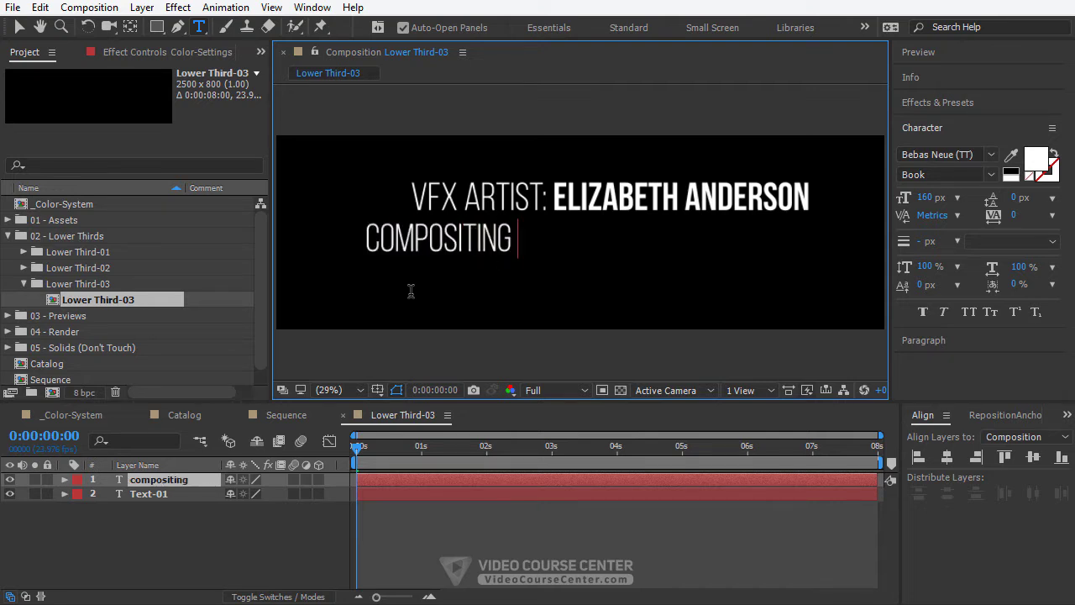
{"action": "type", "text": " & rendering artist"}
{"action": "key", "text": "ctrl+a"}
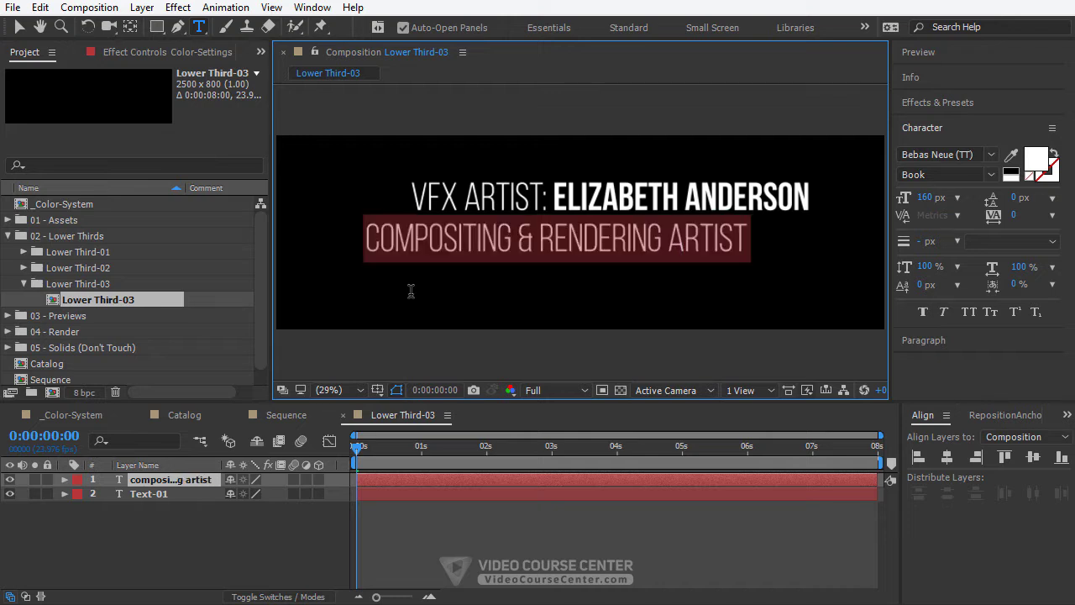
{"action": "left_click", "coordinate": [936, 199]}
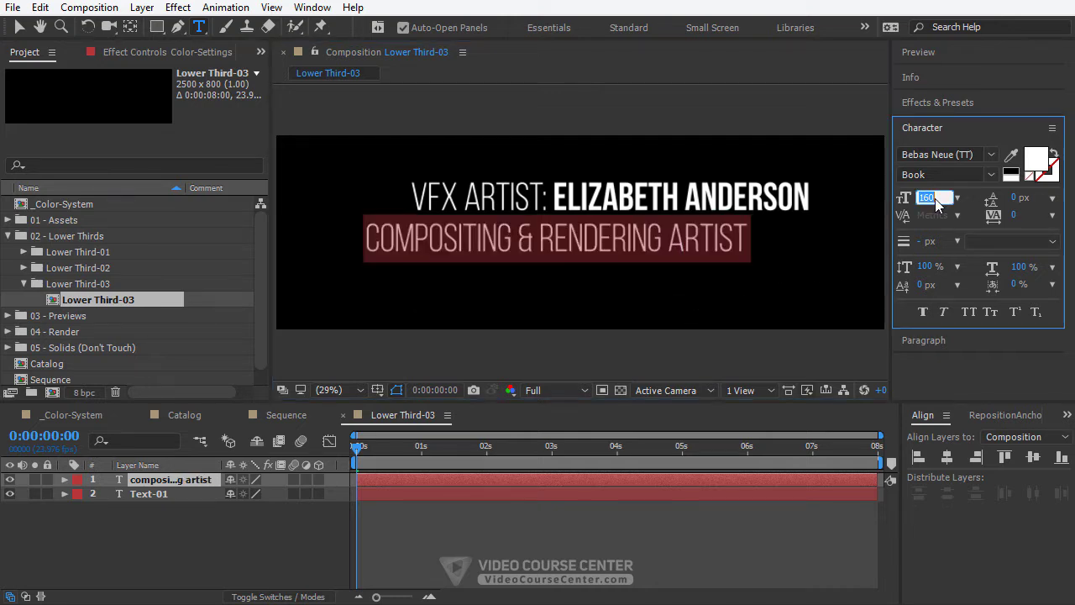
{"action": "type", "text": "90"}
{"action": "key", "text": "Return"}
{"action": "left_click", "coordinate": [1016, 215]}
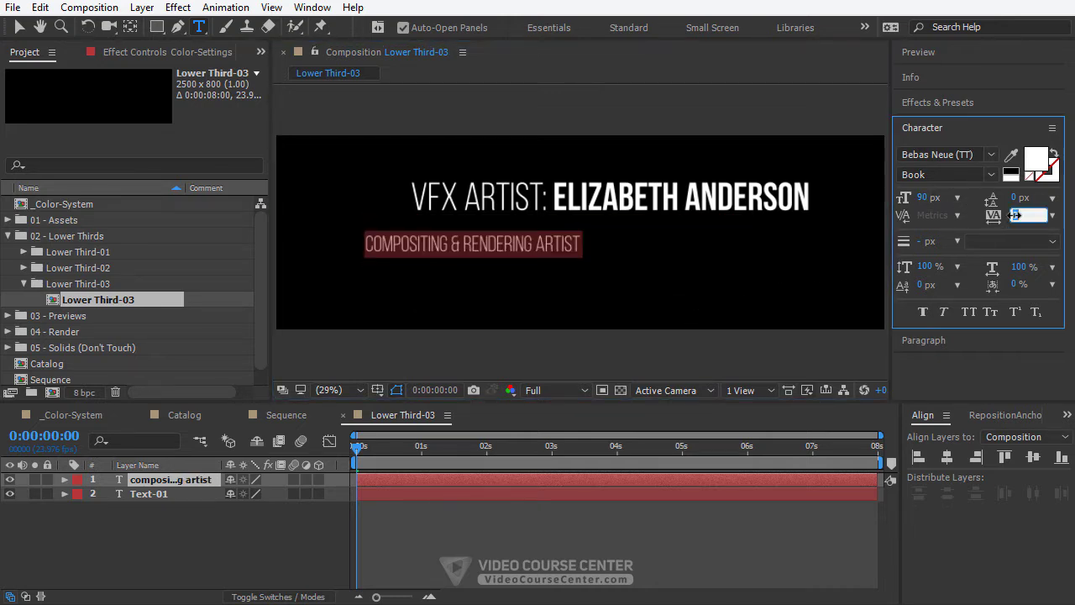
{"action": "type", "text": "20"}
{"action": "key", "text": "Return"}
{"action": "left_click", "coordinate": [991, 175]}
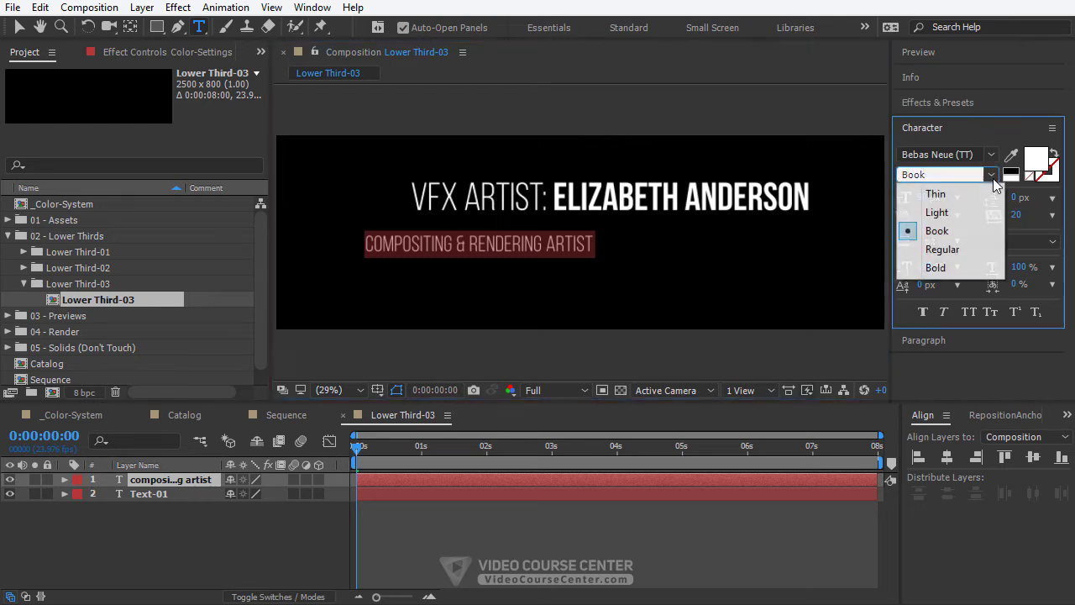
{"action": "left_click", "coordinate": [944, 268]}
Rename the subtitle layer to Text-02
{"action": "left_click", "coordinate": [154, 479]}
{"action": "key", "text": "v"}
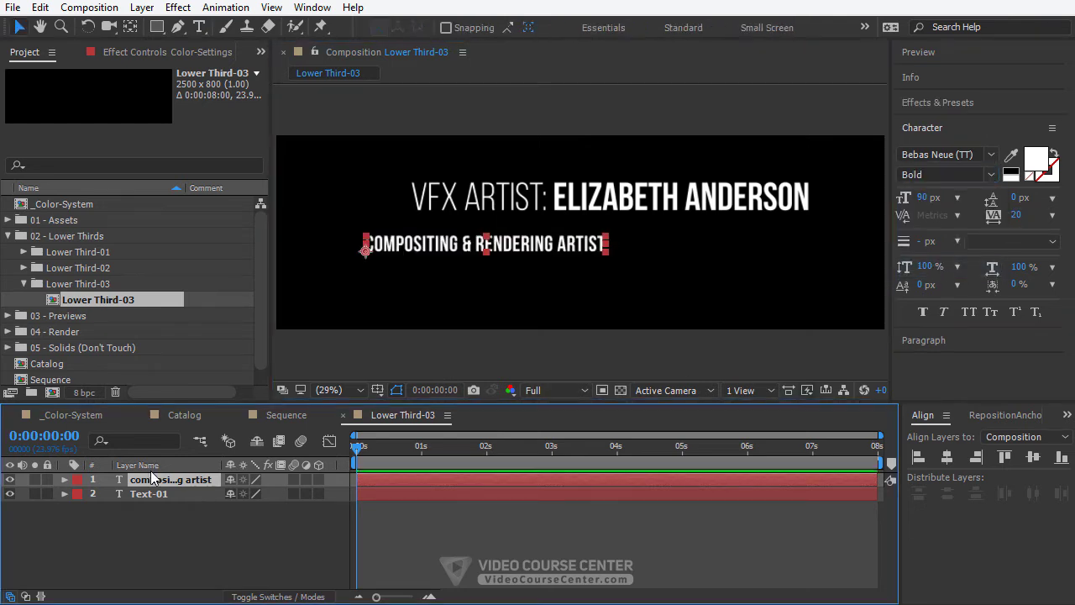
{"action": "key", "text": "Return"}
{"action": "type", "text": "Text-"}
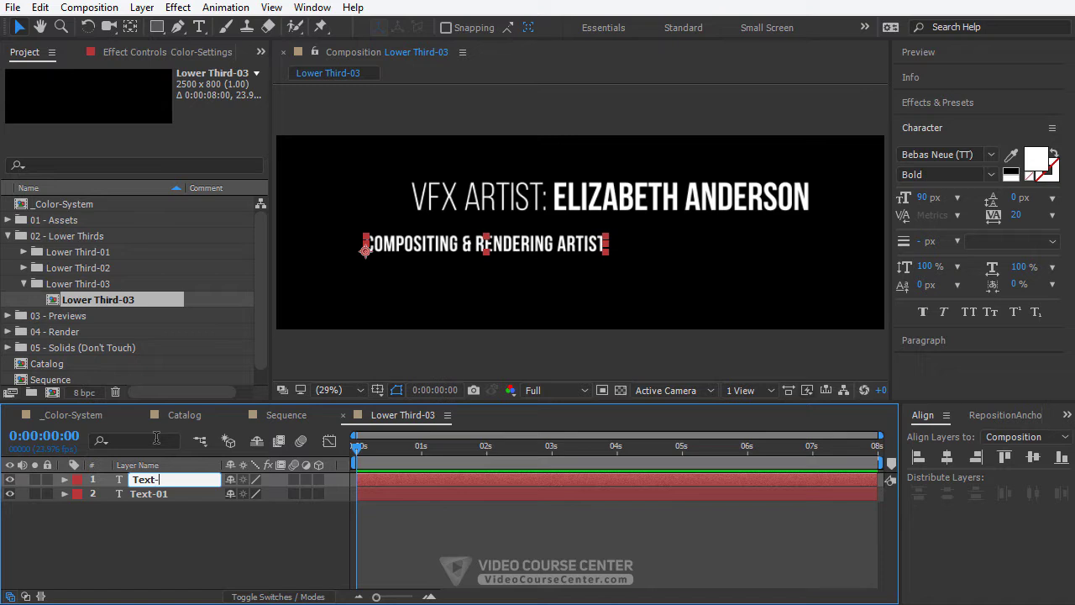
{"action": "type", "text": "02"}
{"action": "key", "text": "Return"}
Move Text-02 below Text-01, right-align it, and line its right edge up with the name
{"action": "left_click_drag", "start_coordinate": [177, 483], "coordinate": [180, 529]}
{"action": "left_click_drag", "start_coordinate": [548, 225], "coordinate": [750, 209]}
{"action": "left_click", "coordinate": [936, 339]}
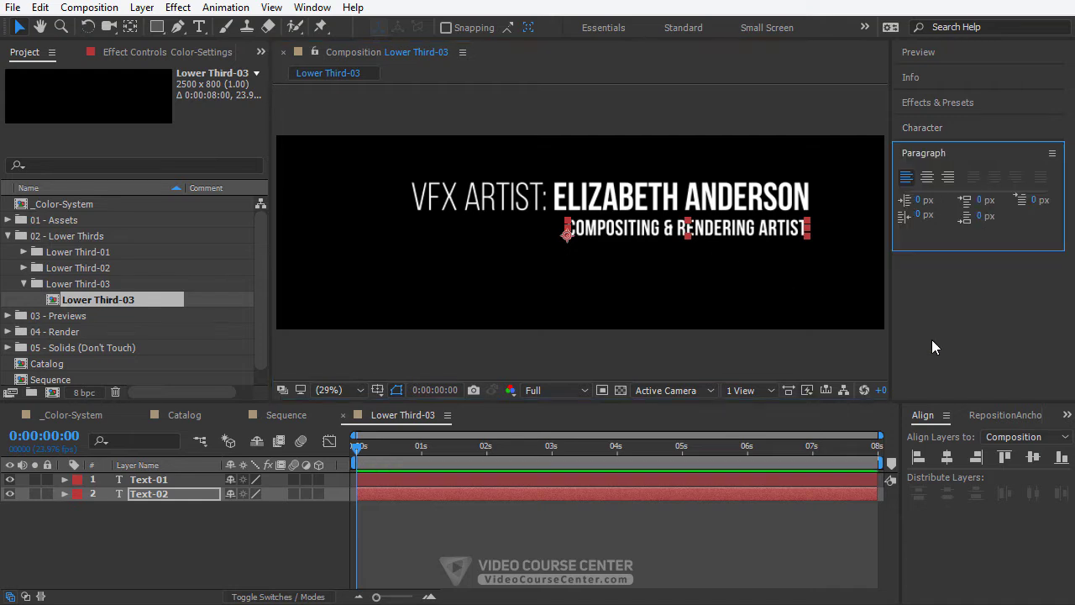
{"action": "left_click", "coordinate": [151, 480]}
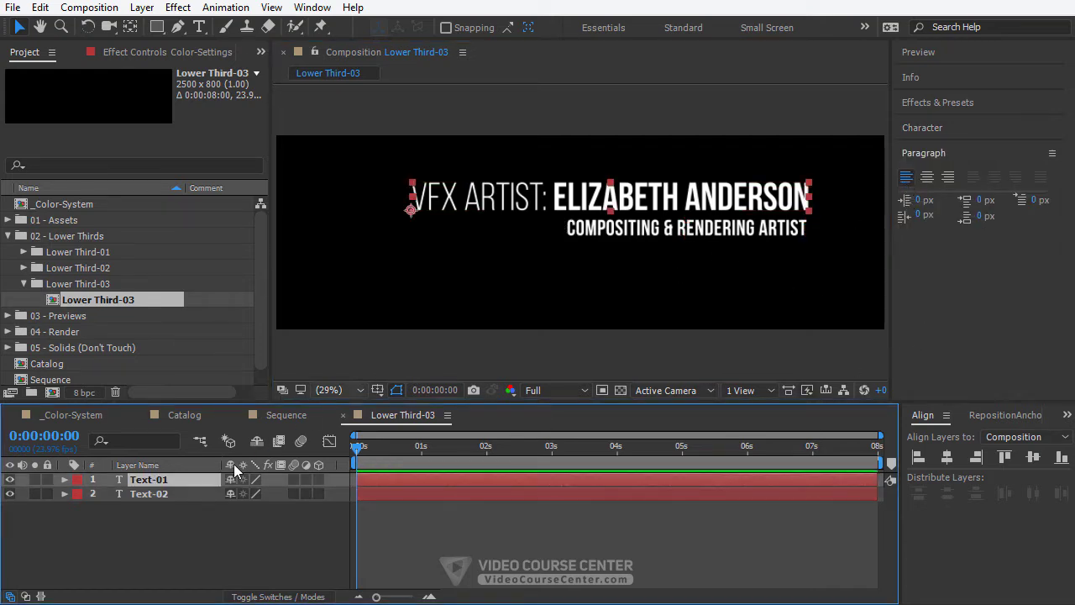
{"action": "left_click", "coordinate": [175, 495]}
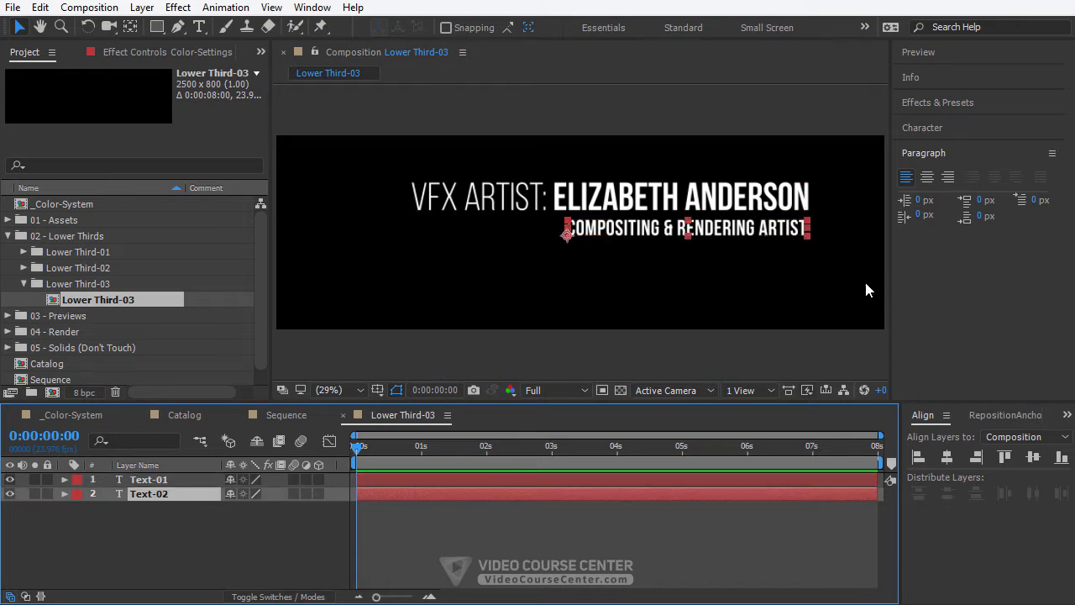
{"action": "left_click", "coordinate": [948, 177]}
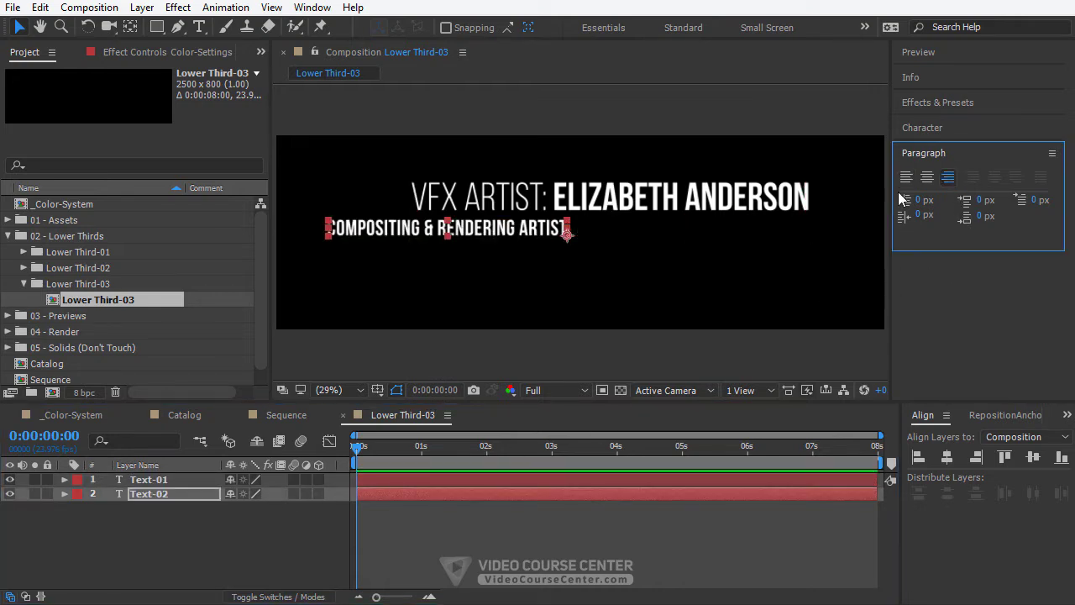
{"action": "left_click_drag", "start_coordinate": [531, 235], "coordinate": [771, 239]}
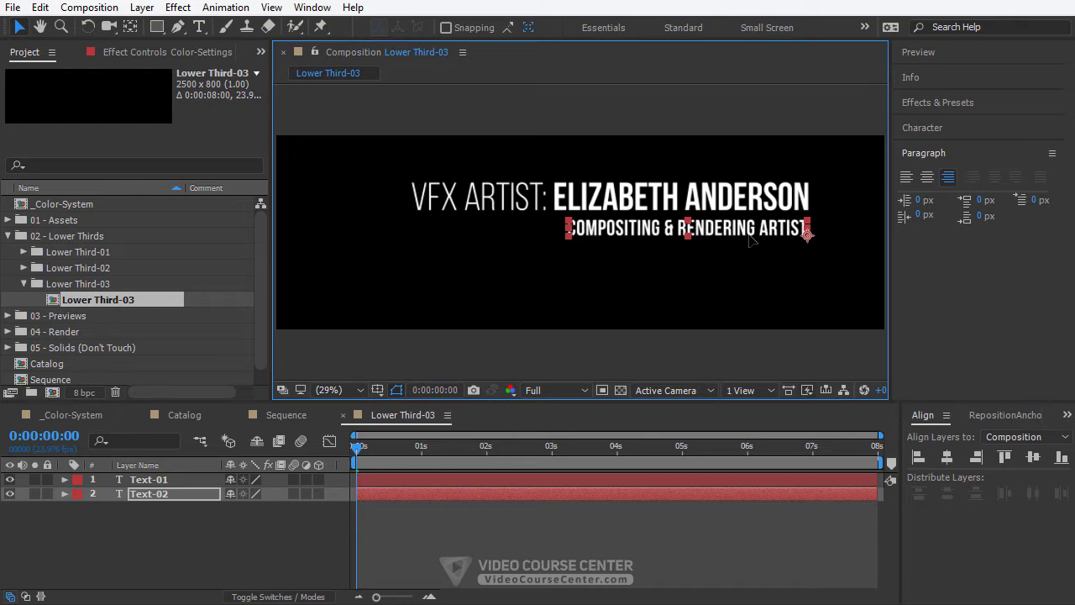
{"action": "left_click", "coordinate": [582, 535]}
{"action": "left_click", "coordinate": [583, 535]}
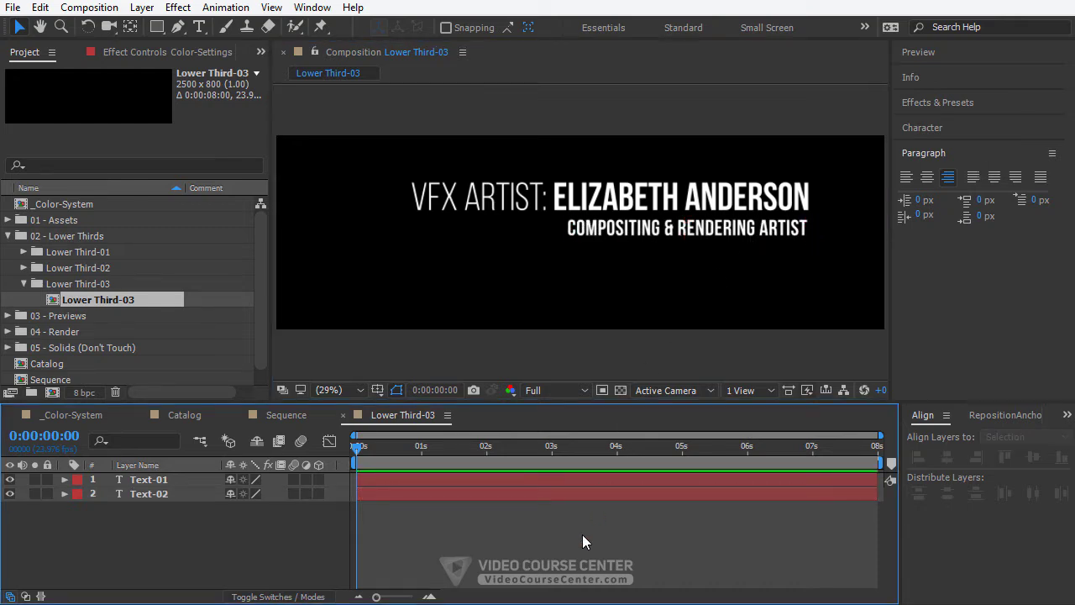
Create a comp-size 2500×800 lime green solid and send it behind the text layers
{"action": "left_click", "coordinate": [141, 8]}
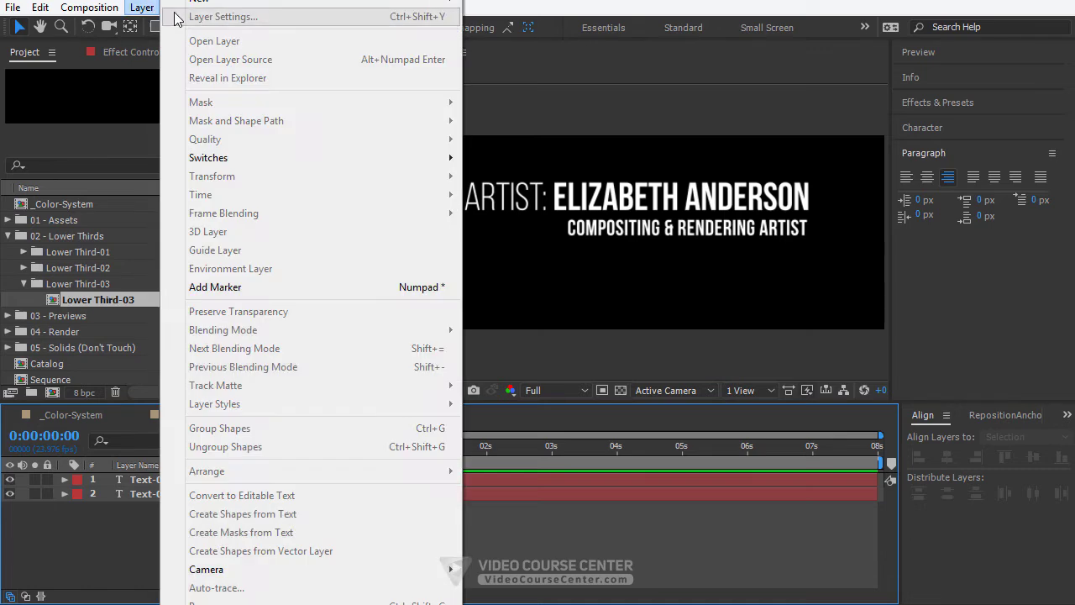
{"action": "mouse_move", "coordinate": [193, 2]}
{"action": "left_click", "coordinate": [493, 19]}
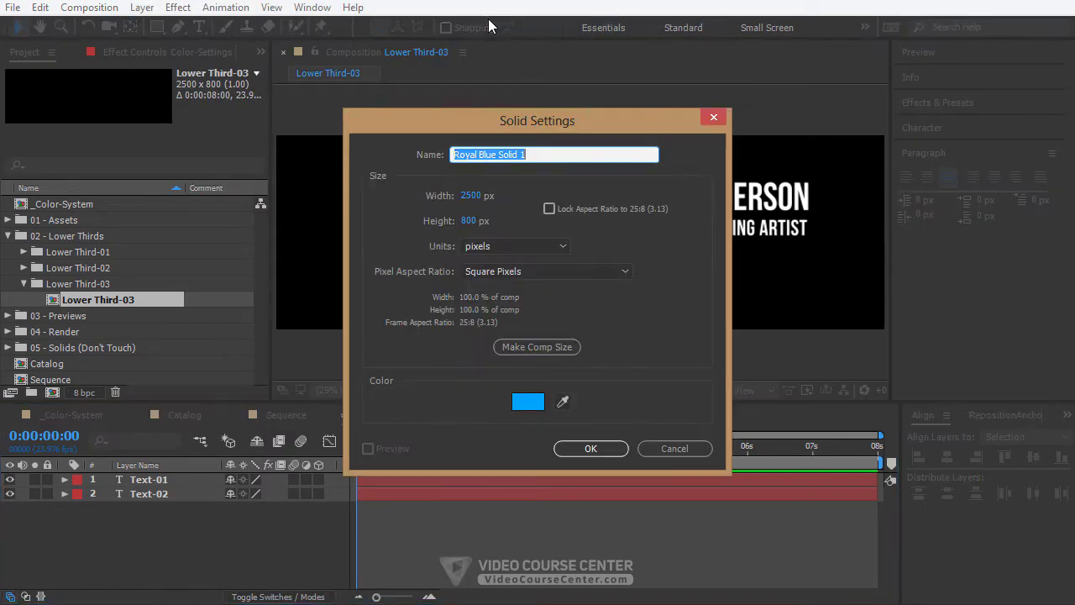
{"action": "left_click", "coordinate": [530, 347]}
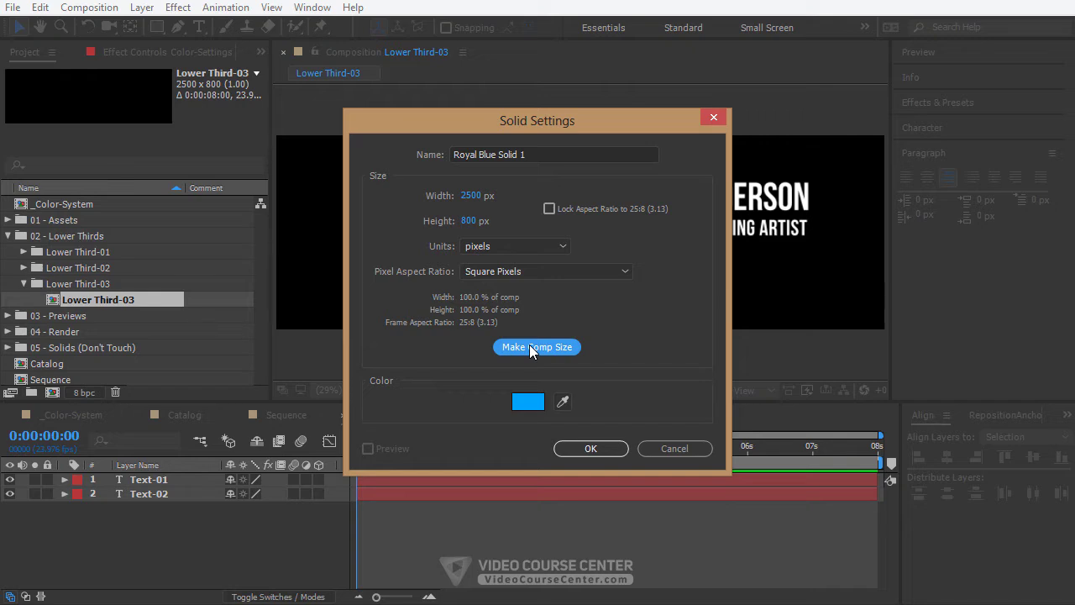
{"action": "left_click", "coordinate": [527, 402]}
{"action": "left_click_drag", "start_coordinate": [546, 304], "coordinate": [570, 360]}
{"action": "left_click", "coordinate": [705, 198]}
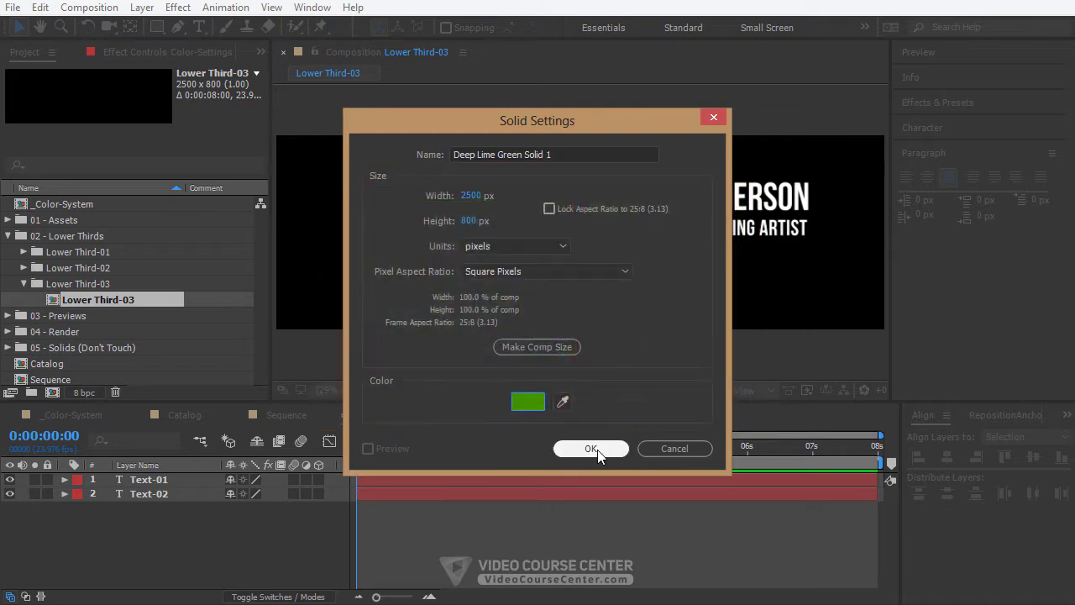
{"action": "left_click", "coordinate": [595, 448]}
{"action": "key", "text": "ctrl+shift+bracketleft"}
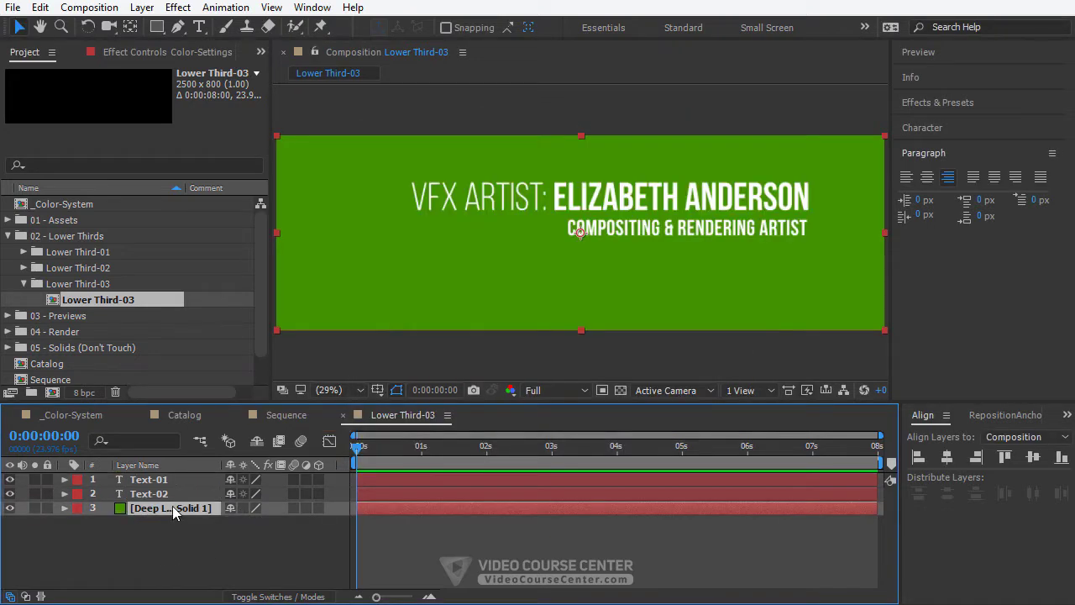
Draw a thin vertical rectangle mask on the green solid, left of the title
{"action": "left_click", "coordinate": [156, 27]}
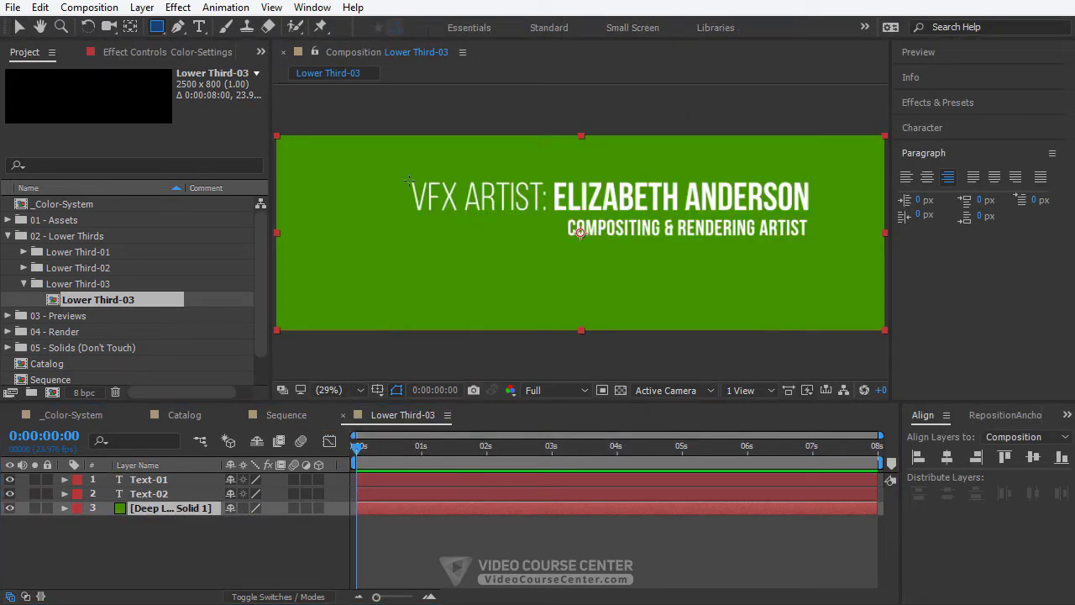
{"action": "left_click_drag", "start_coordinate": [400, 175], "coordinate": [402, 223]}
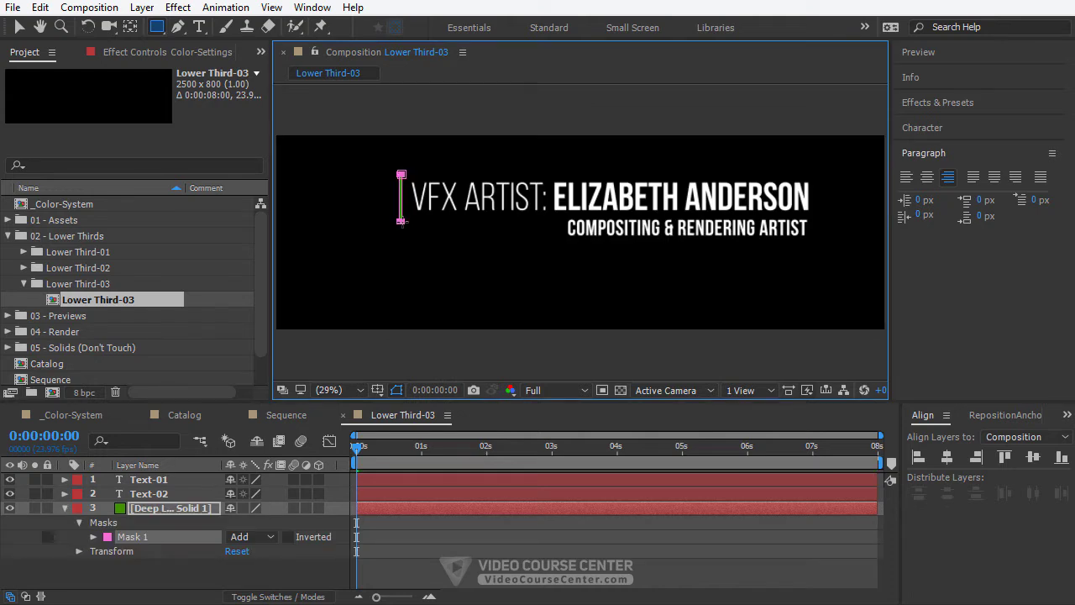
{"action": "left_click", "coordinate": [135, 554]}
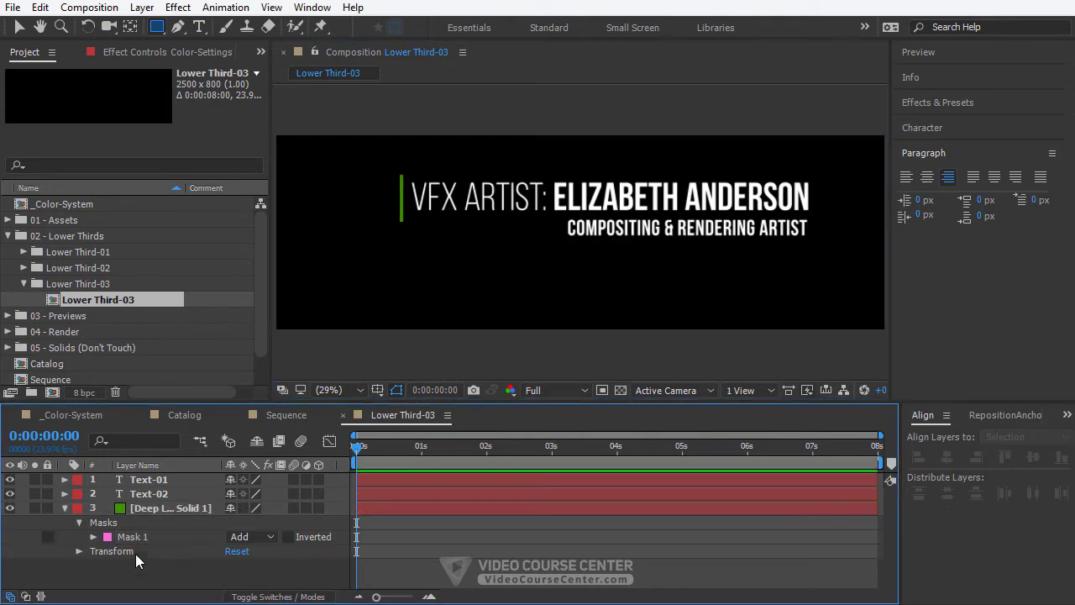
{"action": "left_click", "coordinate": [65, 507]}
Rename the green solid layer to Line-01
{"action": "left_click", "coordinate": [152, 510]}
{"action": "key", "text": "Return"}
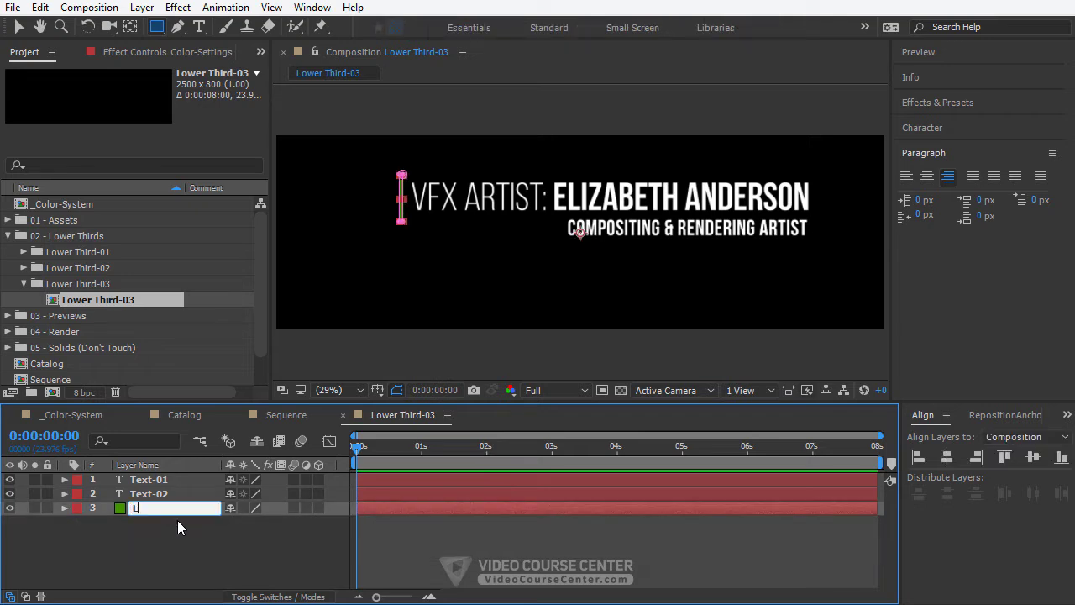
{"action": "type", "text": "Line-01"}
{"action": "left_click", "coordinate": [178, 540]}
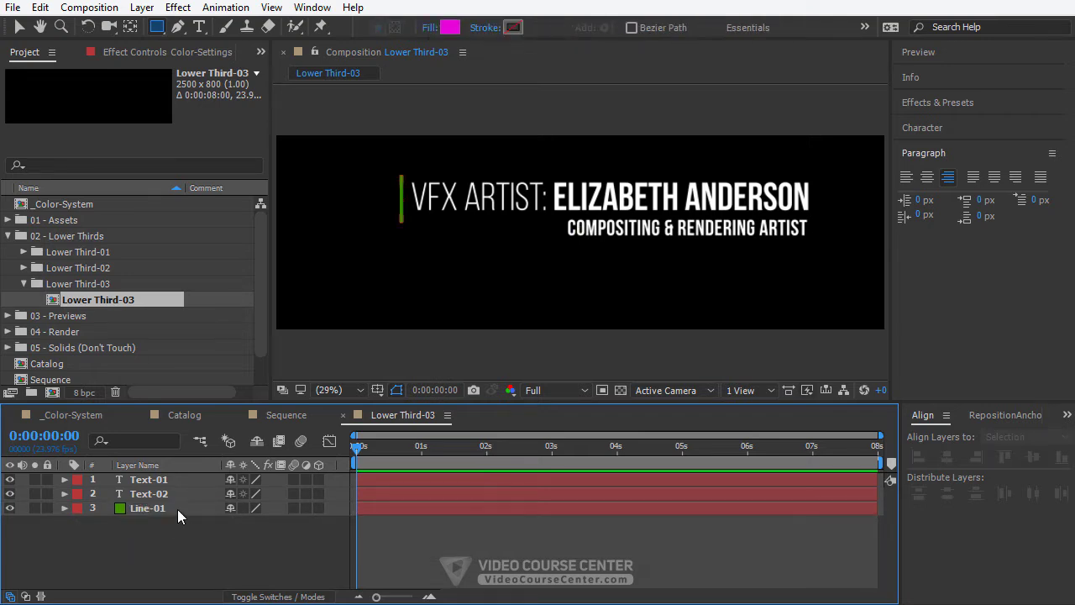
{"action": "left_click", "coordinate": [177, 509]}
{"action": "left_click", "coordinate": [172, 528]}
{"action": "left_click", "coordinate": [142, 7]}
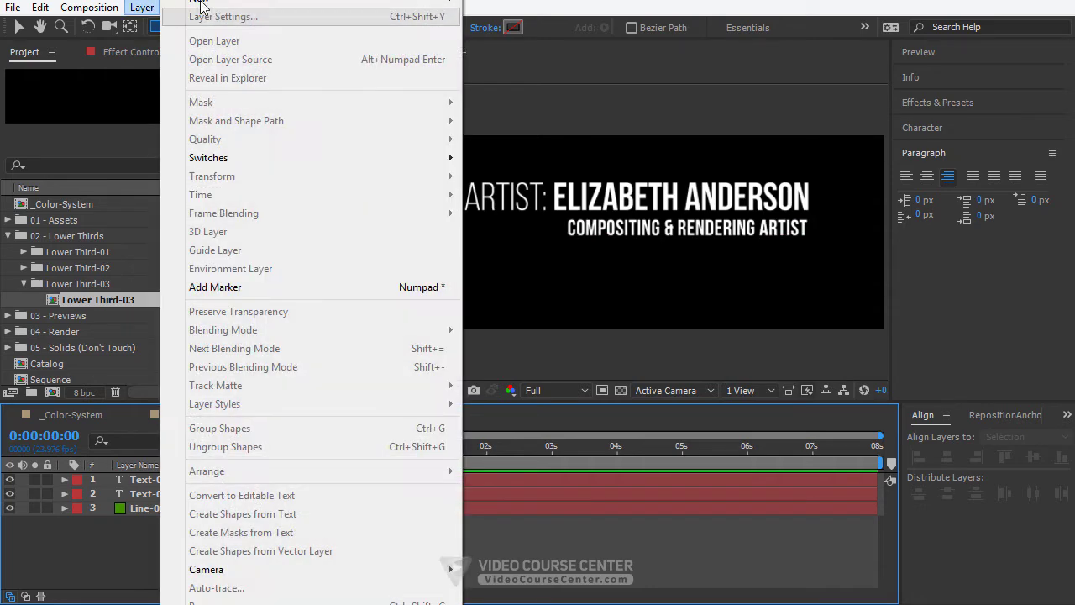
Create a magenta solid and move it below Line-01
{"action": "mouse_move", "coordinate": [364, 7]}
{"action": "left_click", "coordinate": [513, 17]}
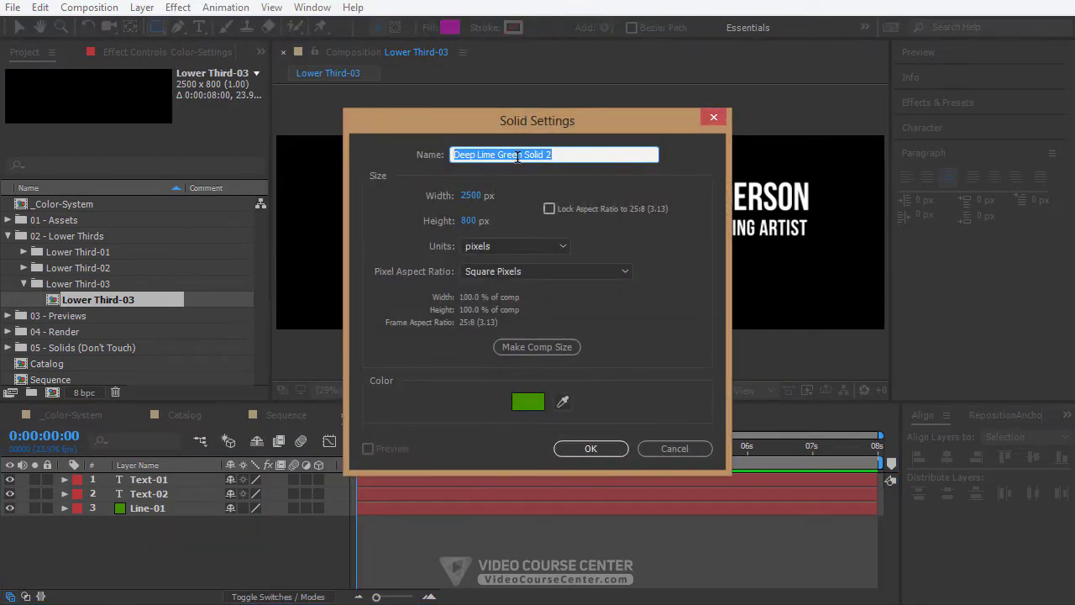
{"action": "left_click", "coordinate": [523, 404]}
{"action": "left_click", "coordinate": [572, 263]}
{"action": "left_click", "coordinate": [571, 228]}
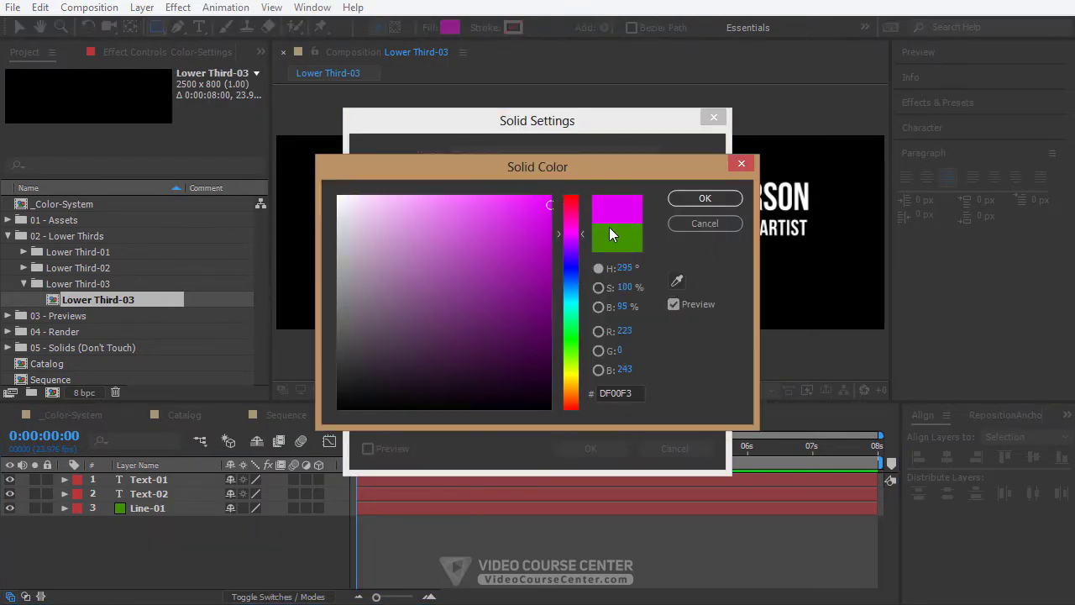
{"action": "key", "text": "Return"}
{"action": "left_click", "coordinate": [591, 448]}
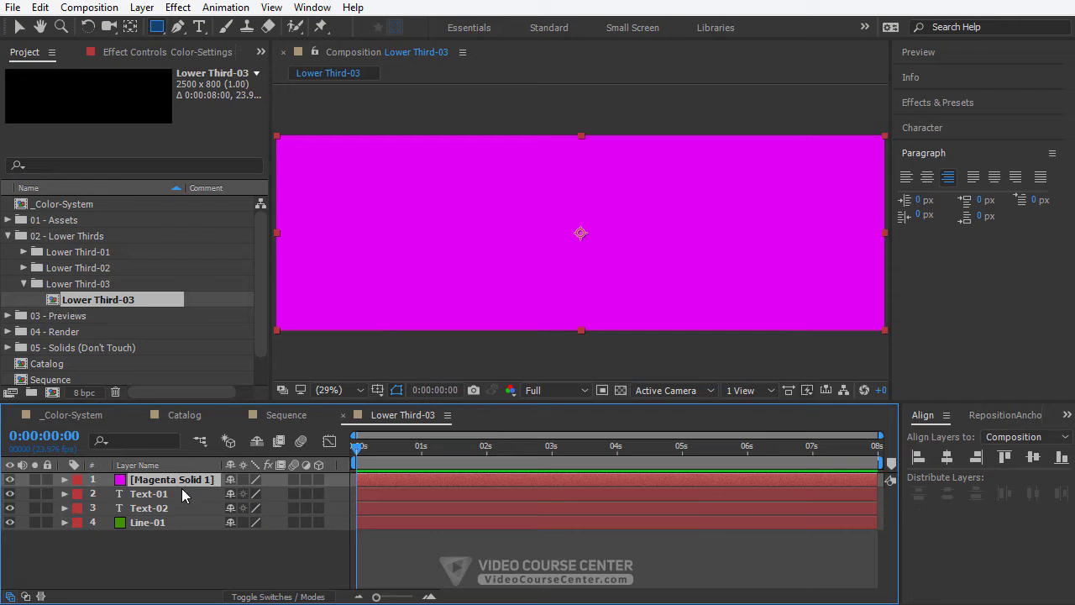
{"action": "left_click_drag", "start_coordinate": [182, 483], "coordinate": [178, 539]}
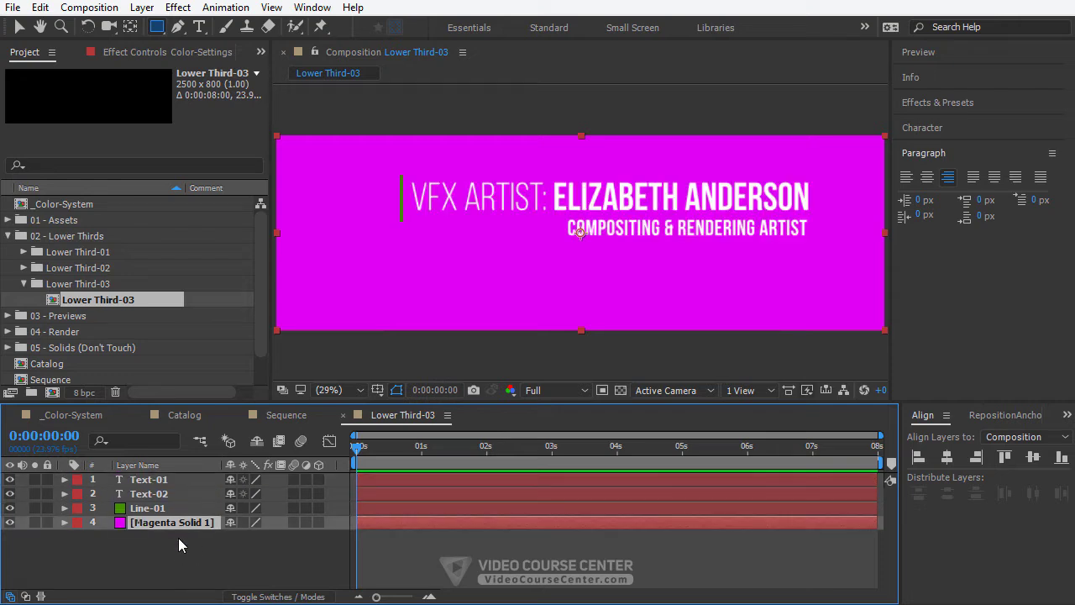
Mask the magenta solid to a box behind the subtitle and name it Box-01
{"action": "left_click", "coordinate": [832, 240]}
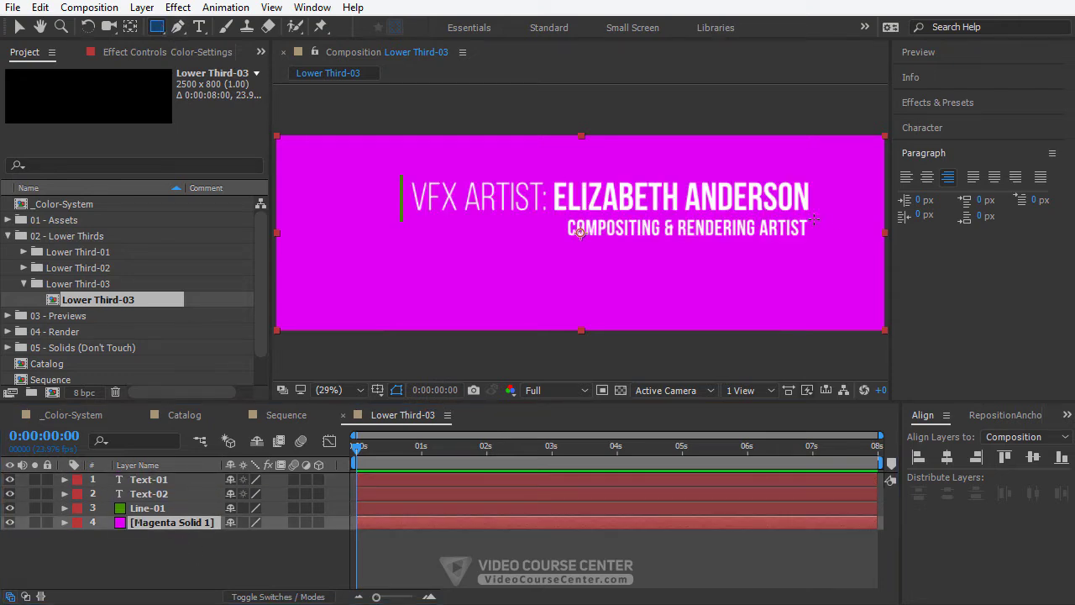
{"action": "left_click_drag", "start_coordinate": [813, 215], "coordinate": [556, 240]}
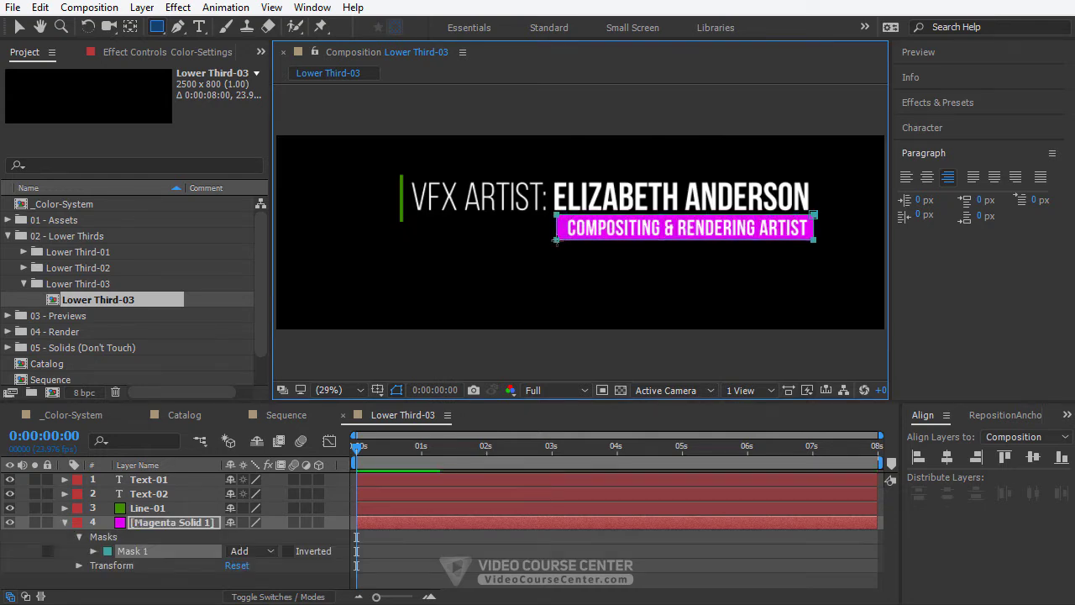
{"action": "left_click", "coordinate": [64, 522]}
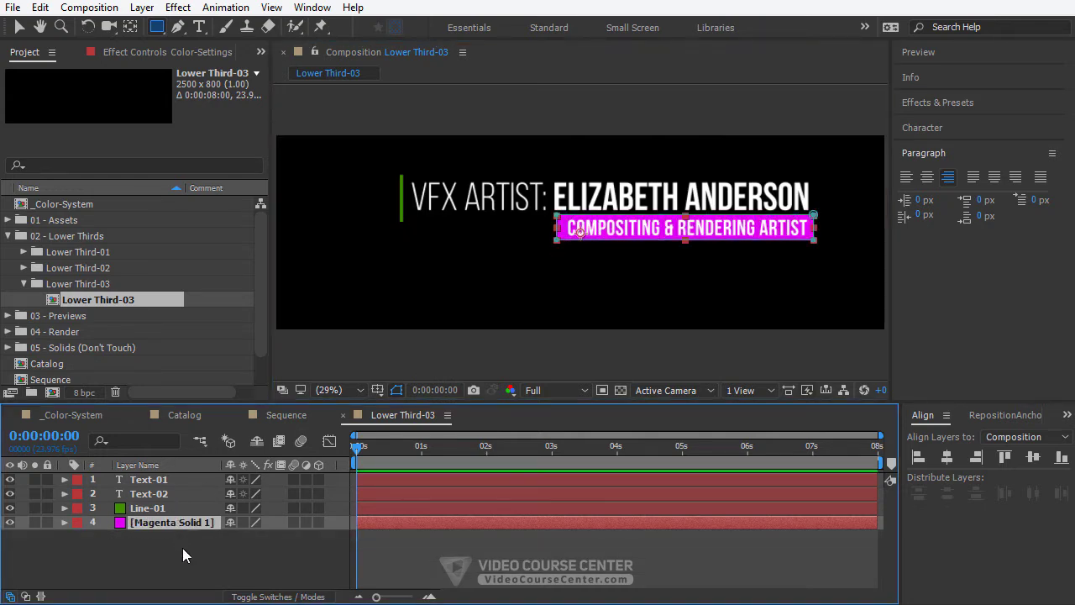
{"action": "key", "text": "Return"}
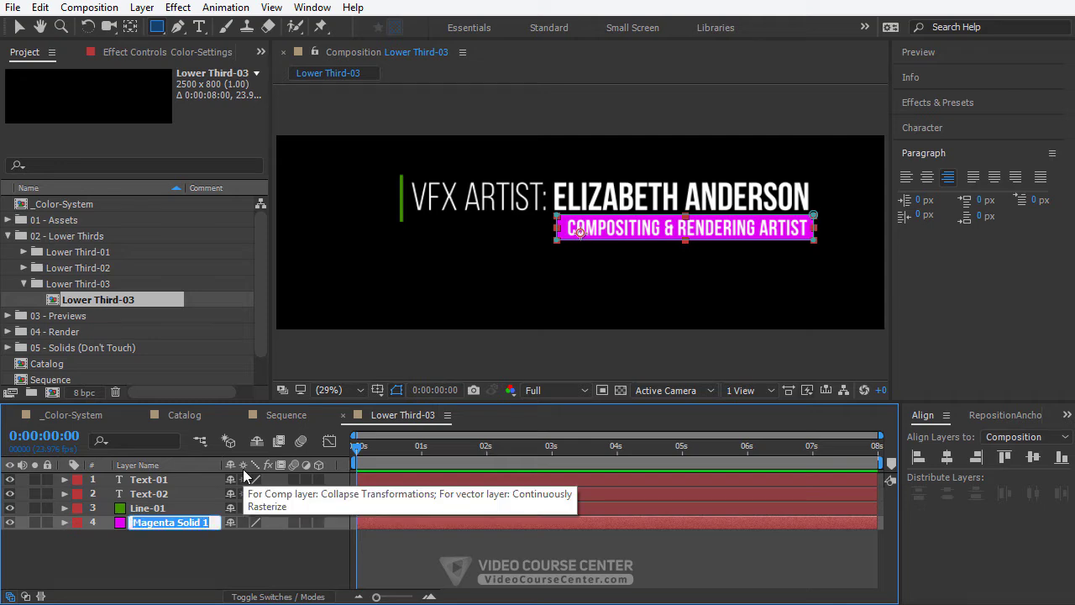
{"action": "type", "text": "Box-01"}
{"action": "key", "text": "Return"}
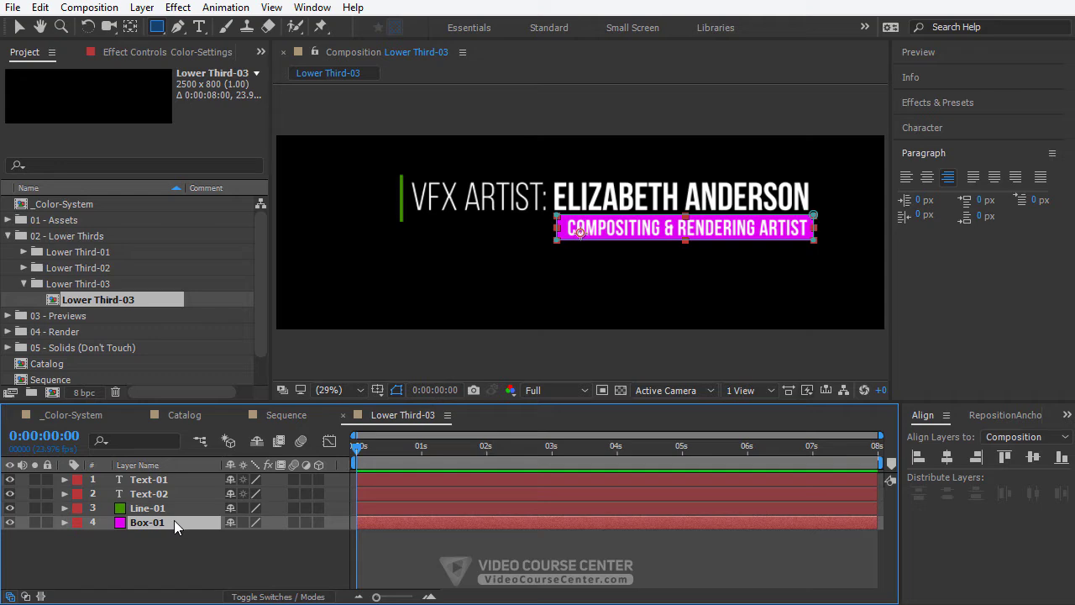
Duplicate Box-01 as Box-02 below it and recolour its solid to CEF300 yellow
{"action": "left_click", "coordinate": [40, 7]}
{"action": "left_click", "coordinate": [89, 223]}
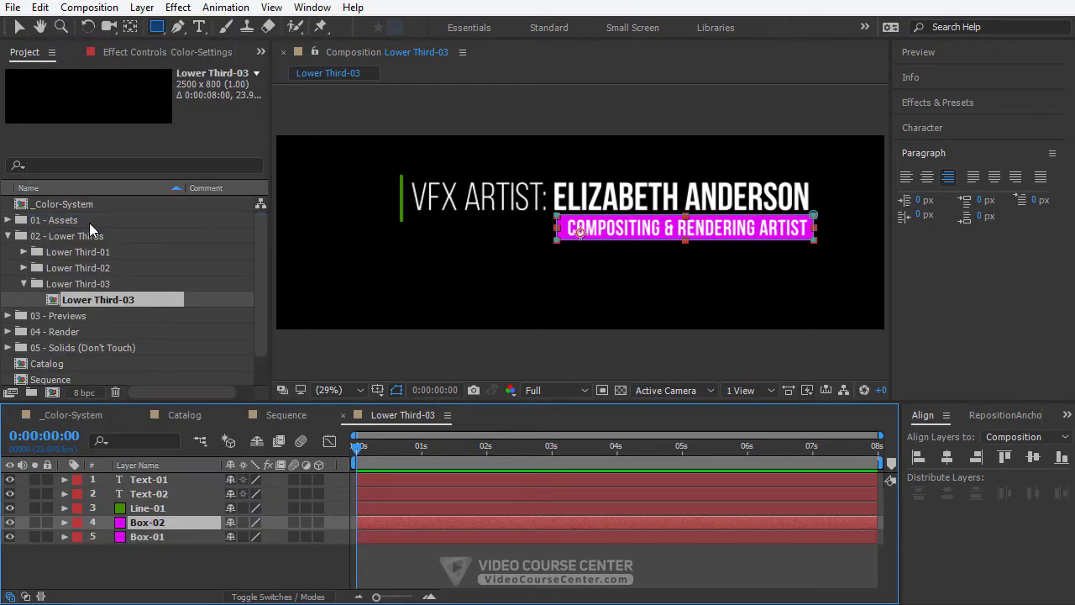
{"action": "left_click_drag", "start_coordinate": [155, 526], "coordinate": [152, 546]}
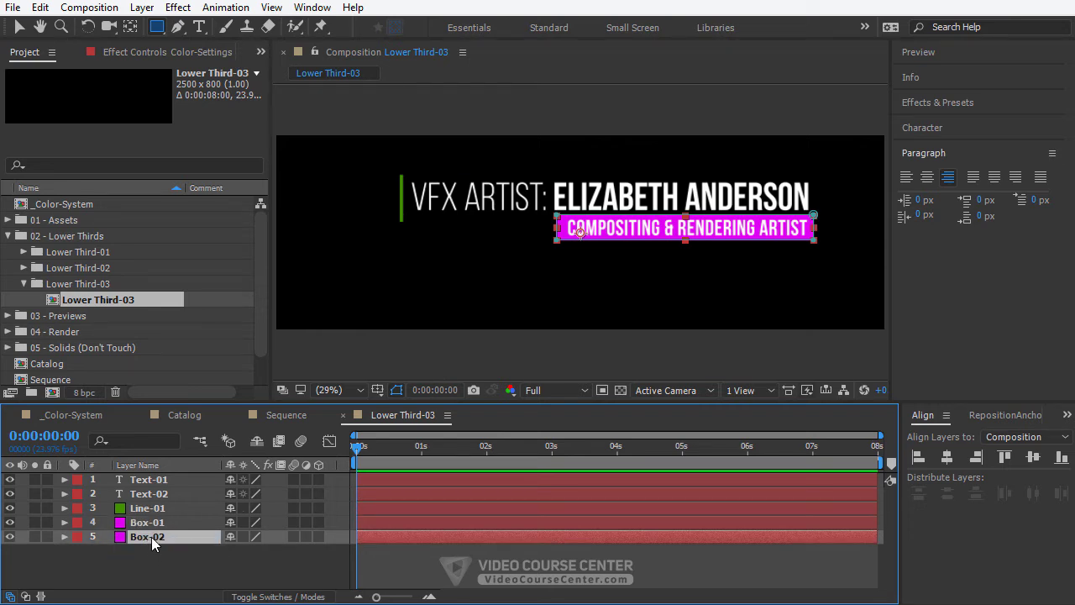
{"action": "left_click", "coordinate": [142, 8]}
{"action": "left_click", "coordinate": [202, 16]}
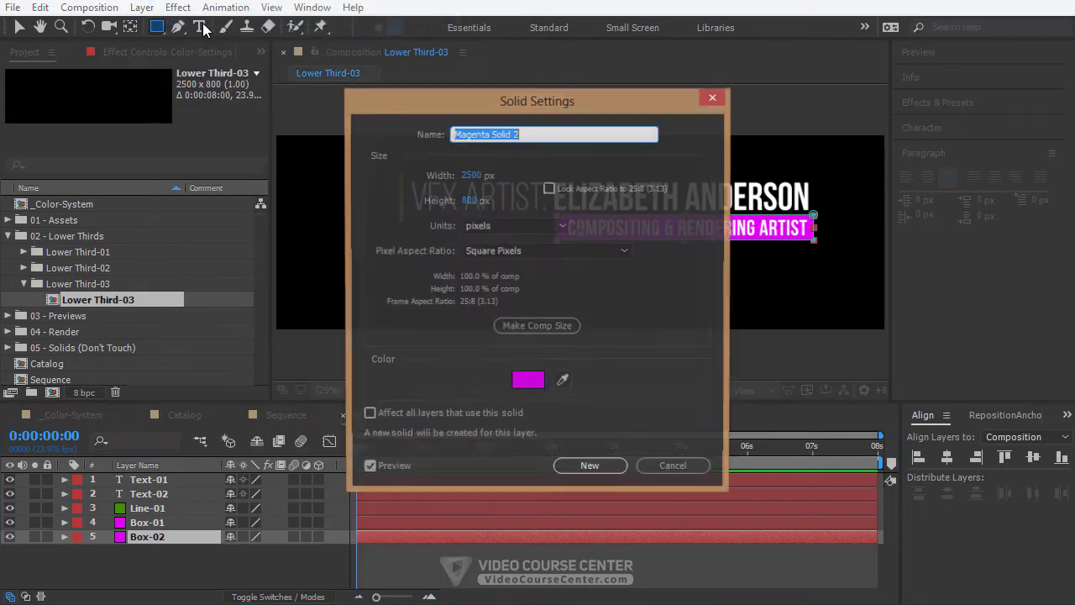
{"action": "left_click", "coordinate": [542, 384]}
{"action": "type", "text": "CEF300"}
{"action": "left_click", "coordinate": [705, 198]}
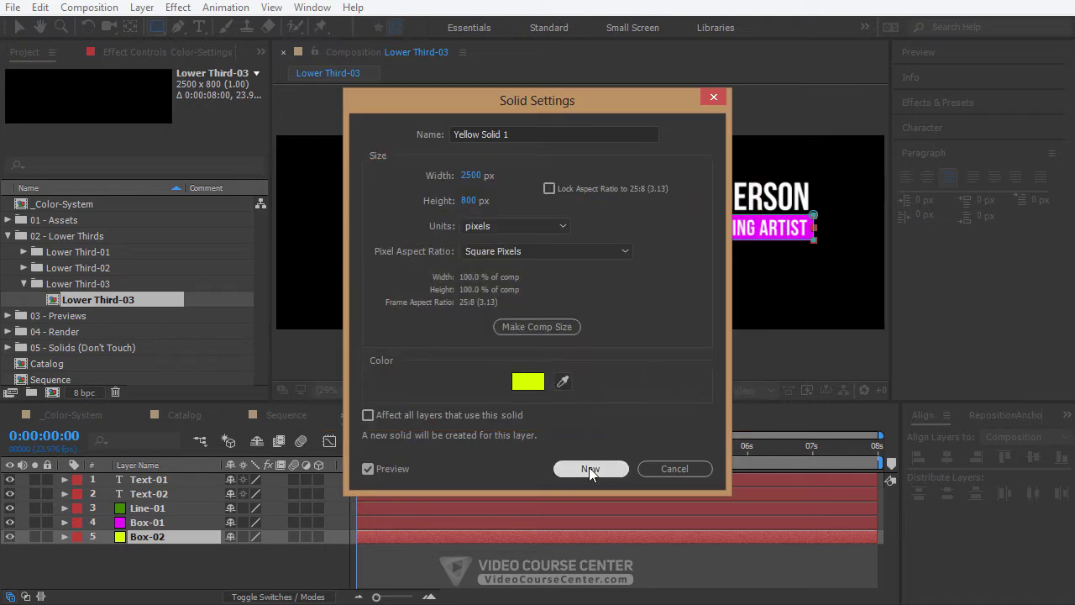
{"action": "left_click", "coordinate": [589, 467]}
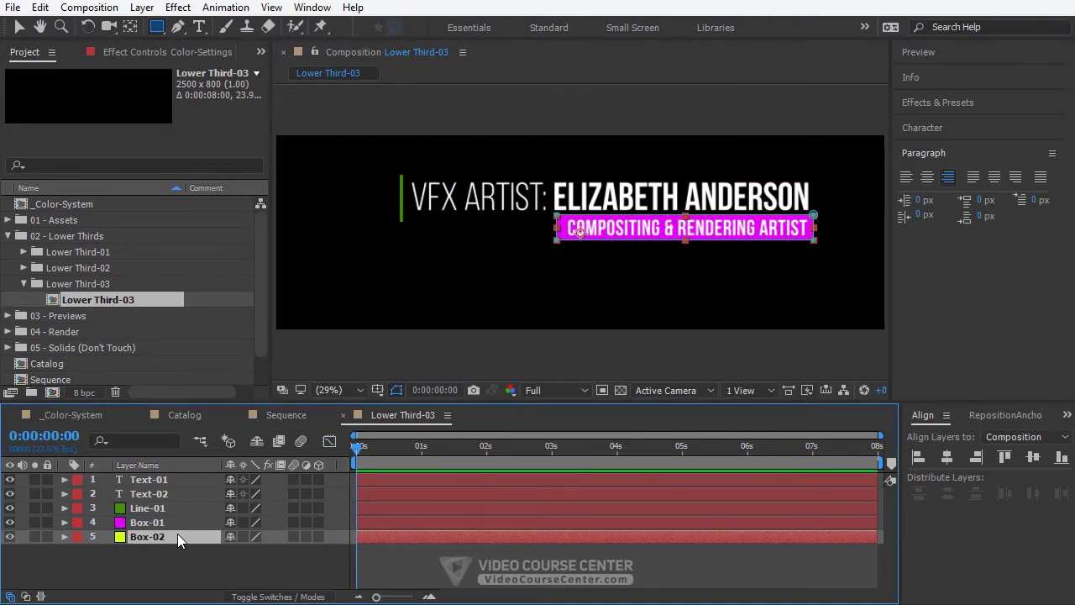
Move Box-02's left mask vertices slightly left so a yellow strip shows
{"action": "key", "text": "m"}
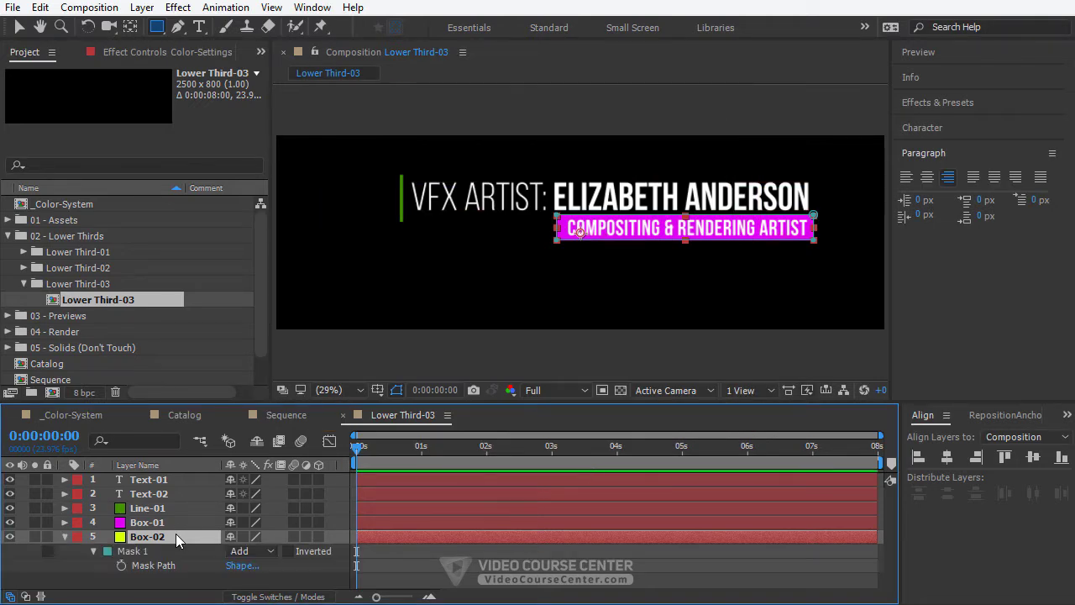
{"action": "left_click", "coordinate": [132, 553]}
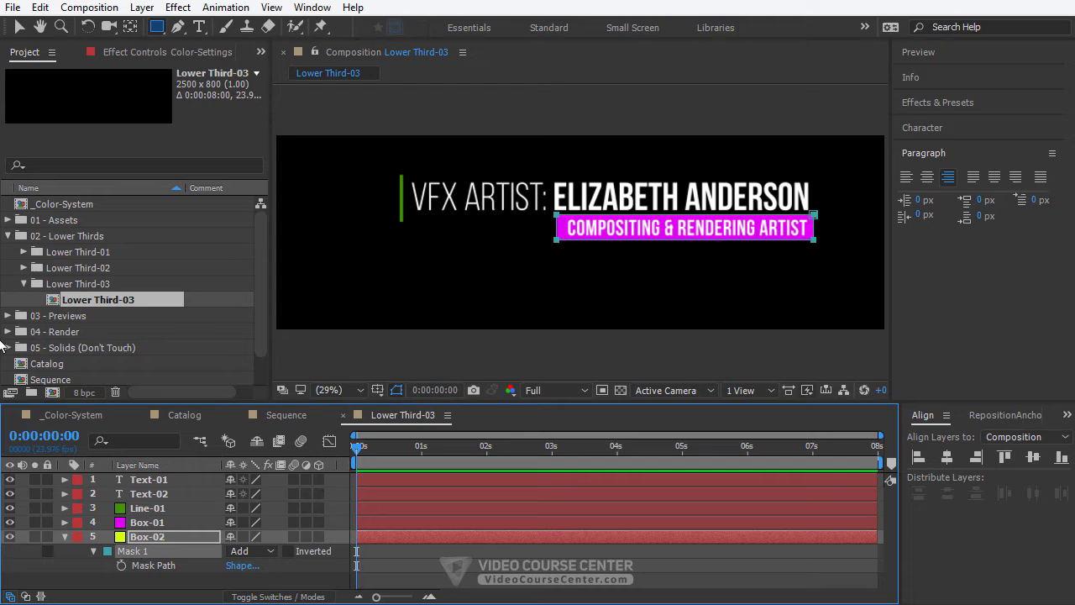
{"action": "left_click", "coordinate": [18, 26]}
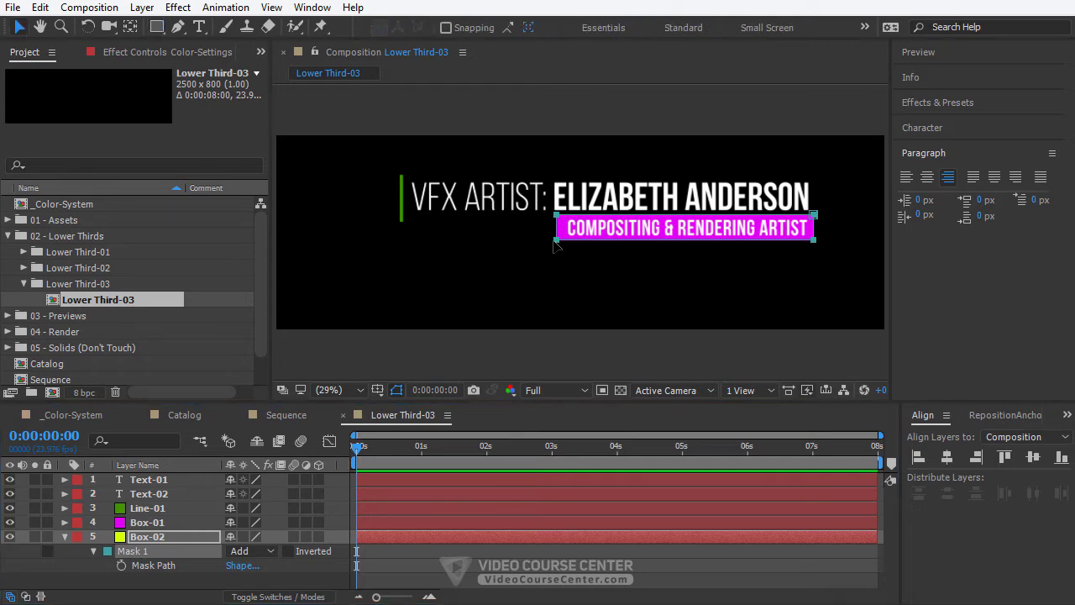
{"action": "left_click", "coordinate": [558, 240]}
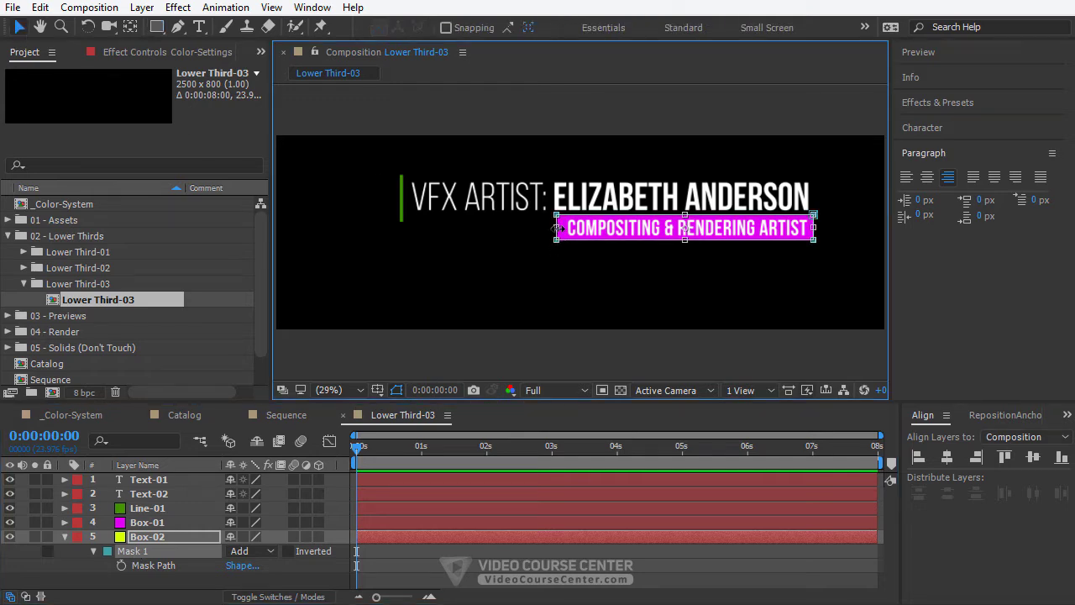
{"action": "left_click_drag", "start_coordinate": [556, 227], "coordinate": [552, 227]}
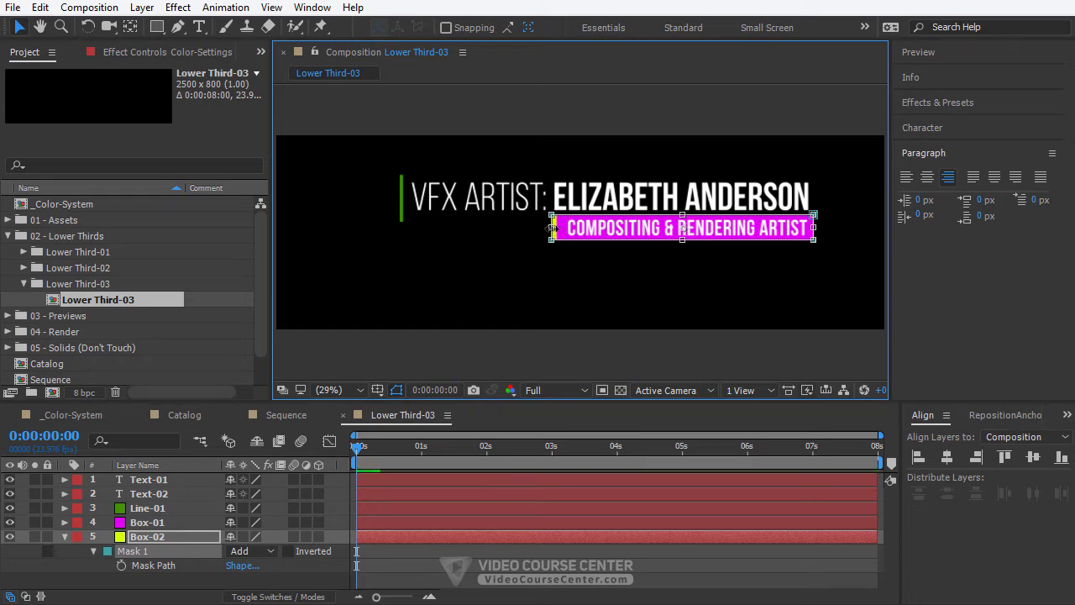
{"action": "left_click", "coordinate": [492, 550]}
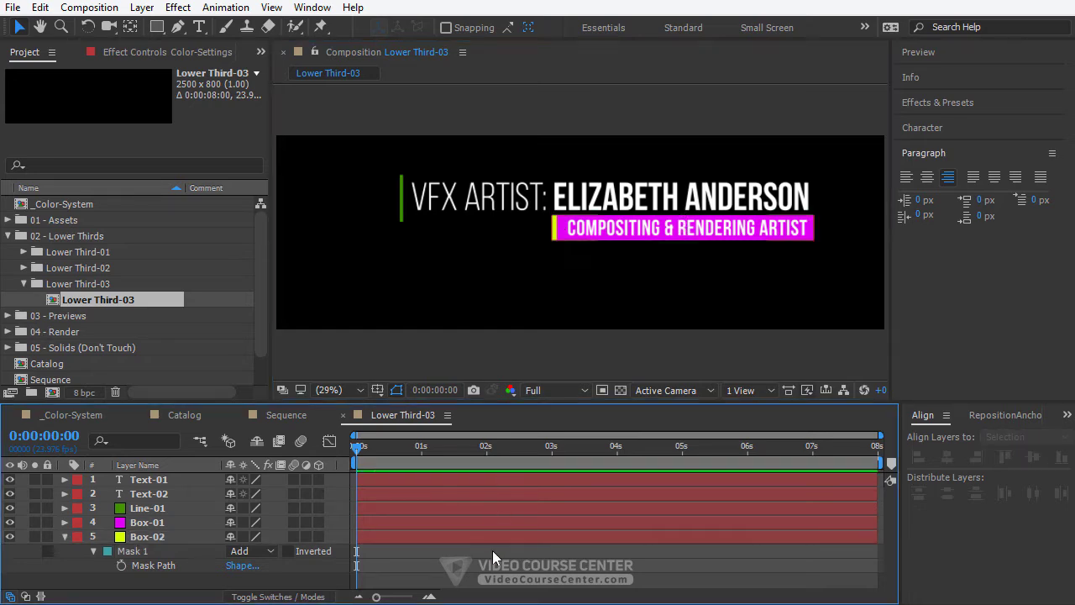
Select Box-02, Box-01, Text-02 and Line-01 and align them
{"action": "left_click", "coordinate": [65, 535]}
{"action": "left_click", "coordinate": [153, 534]}
{"action": "left_click", "coordinate": [152, 523], "text": "shift"}
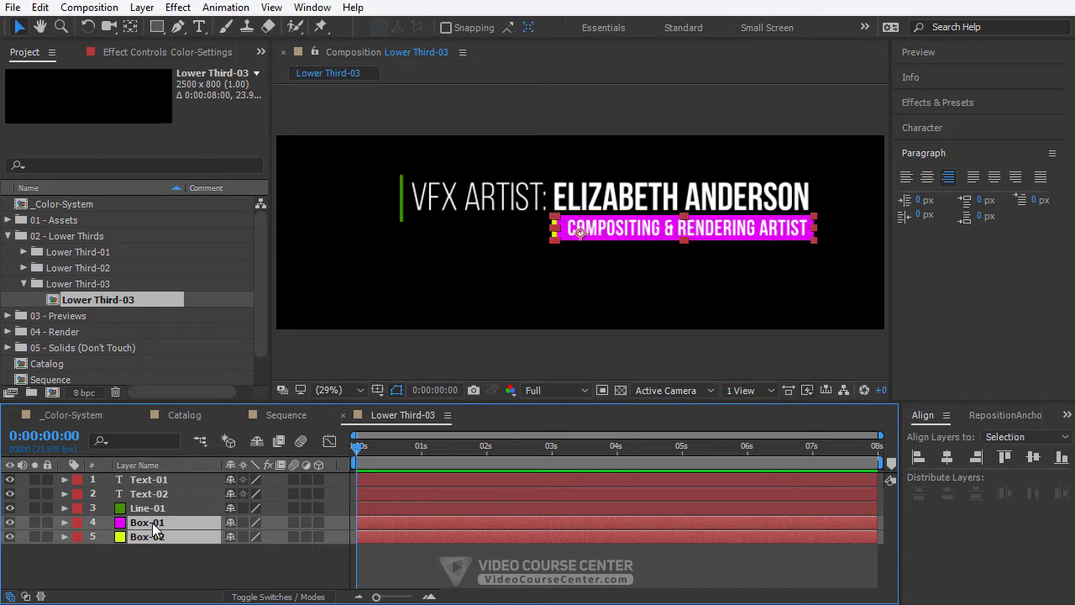
{"action": "left_click", "coordinate": [151, 493], "text": "shift"}
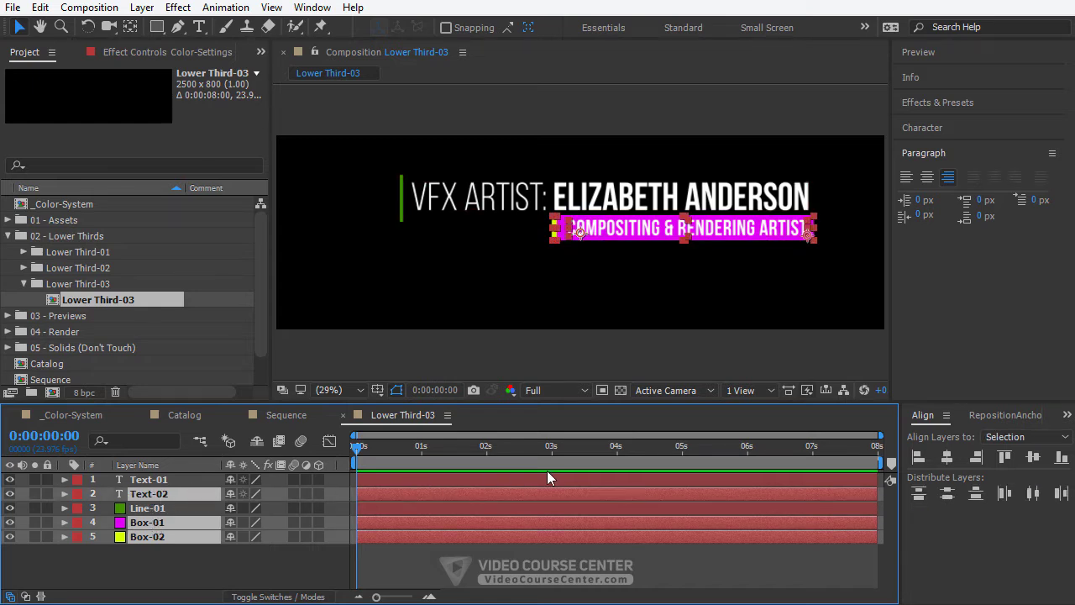
{"action": "left_click", "coordinate": [1032, 460]}
Set the box layers' label colour to Blue
{"action": "left_click", "coordinate": [496, 556]}
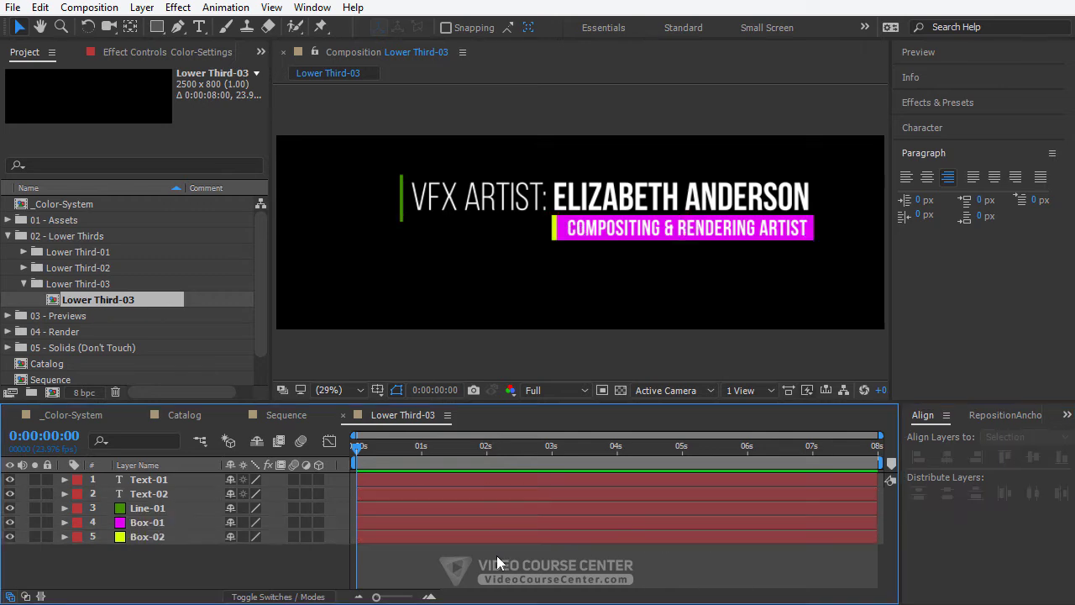
{"action": "left_click", "coordinate": [184, 537]}
{"action": "left_click", "coordinate": [82, 523], "text": "ctrl"}
{"action": "left_click", "coordinate": [81, 523]}
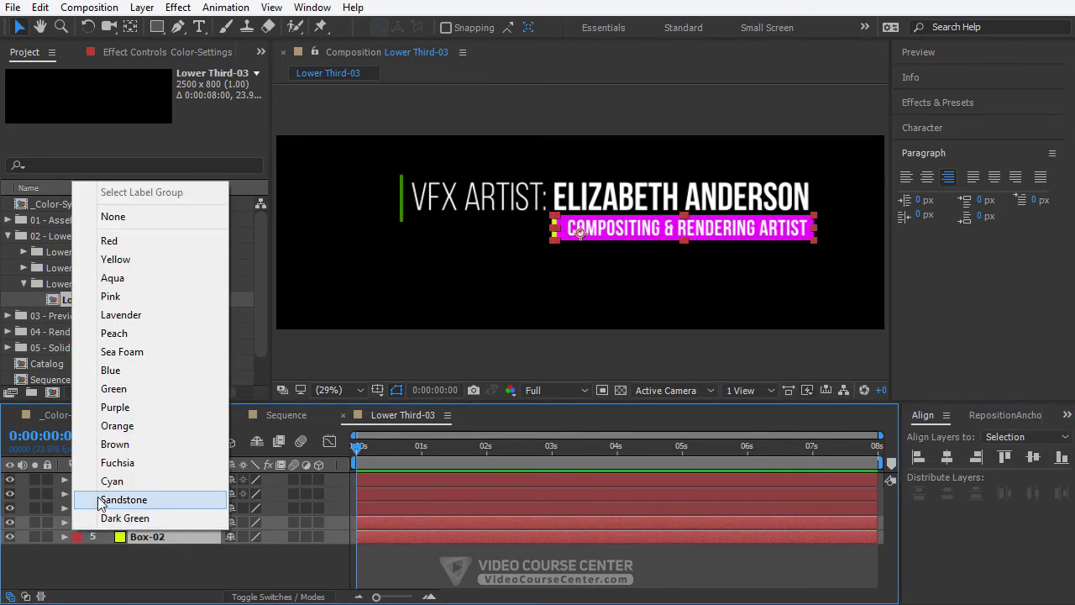
{"action": "left_click", "coordinate": [117, 370]}
{"action": "left_click", "coordinate": [174, 559]}
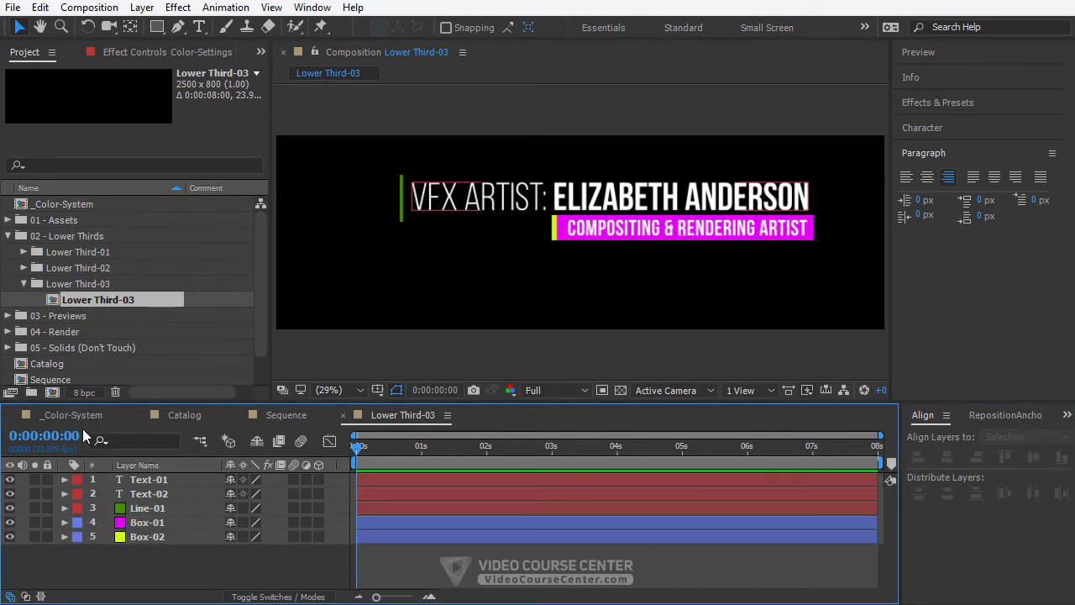
In _Color-System, show the Color-Settings layer's effect controls and lock that panel
{"action": "left_click", "coordinate": [73, 415]}
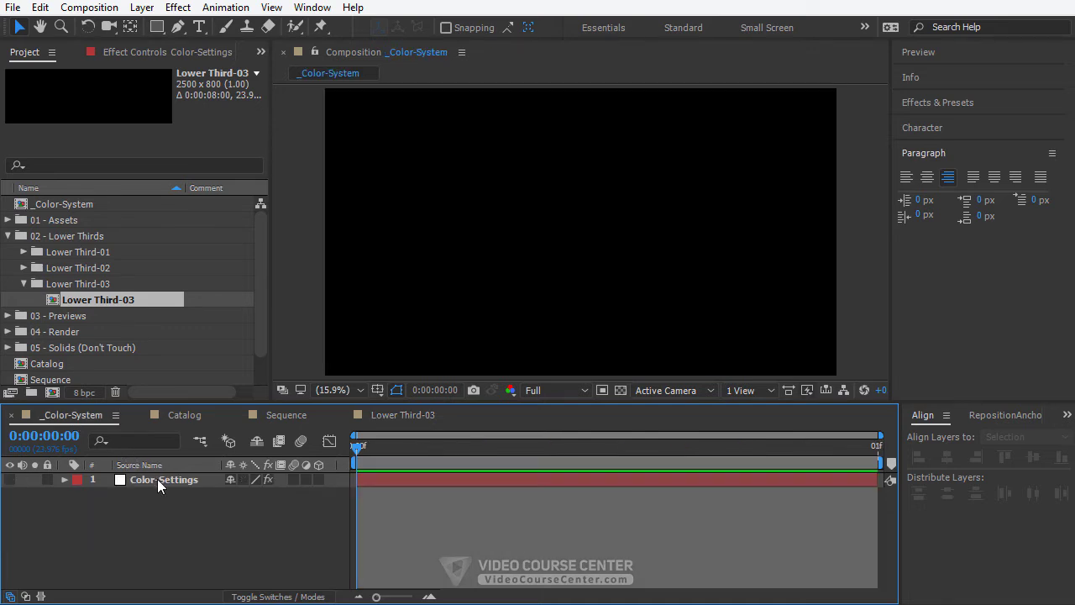
{"action": "left_click", "coordinate": [158, 478]}
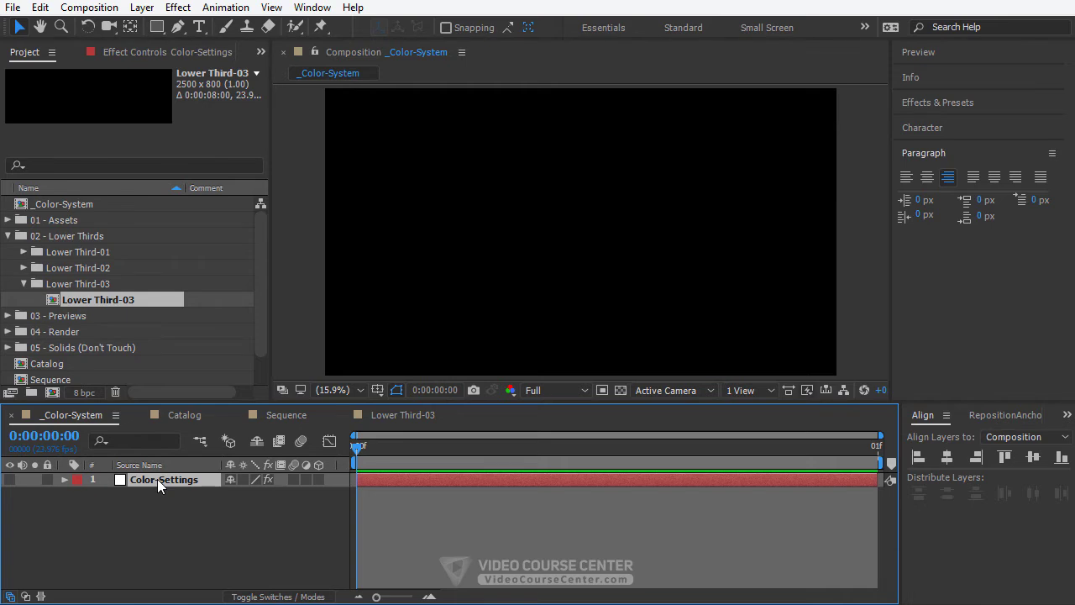
{"action": "left_click", "coordinate": [190, 28]}
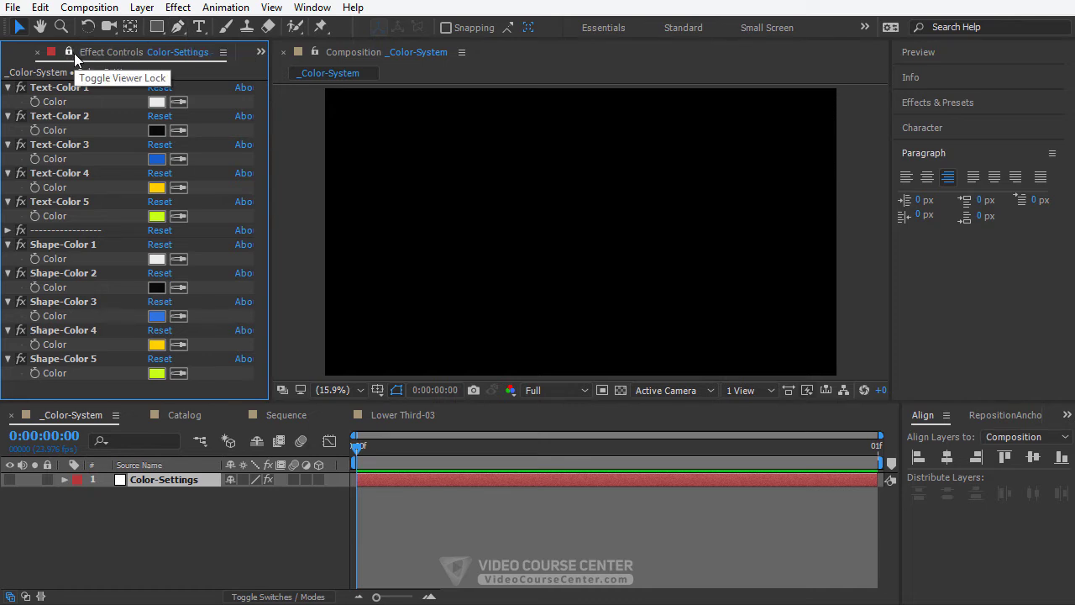
{"action": "left_click", "coordinate": [393, 415]}
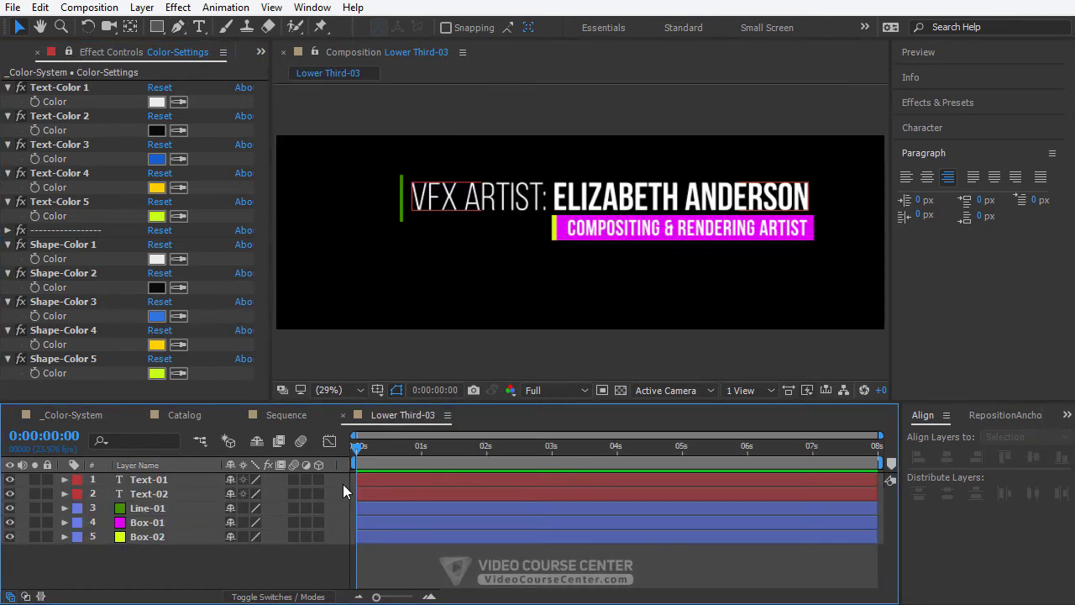
Apply a Generate > Fill effect to the Text-01 layer
{"action": "left_click", "coordinate": [175, 480]}
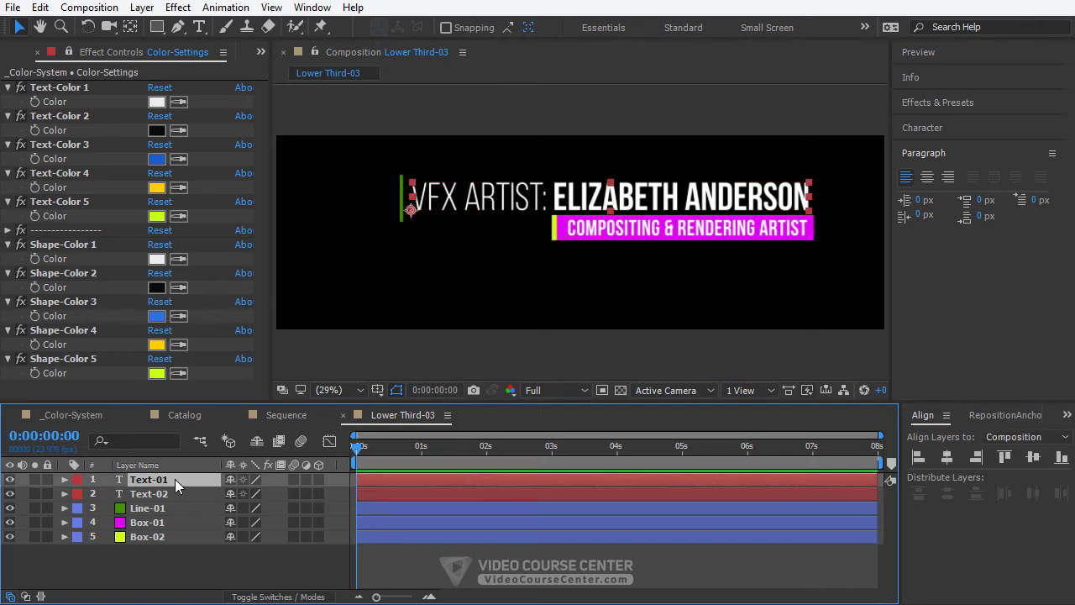
{"action": "left_click", "coordinate": [178, 8]}
{"action": "mouse_move", "coordinate": [219, 236]}
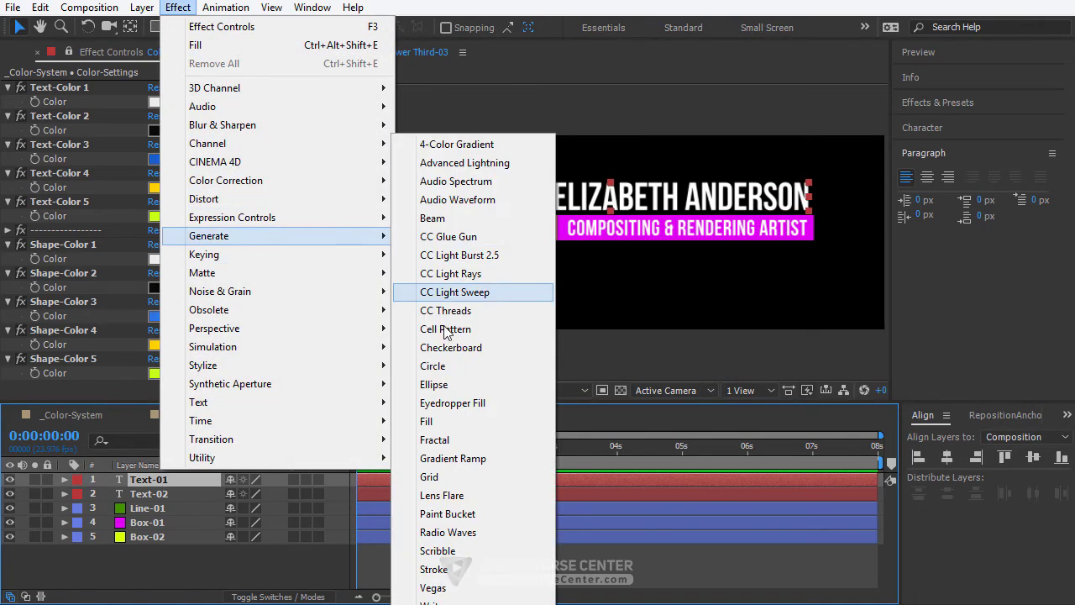
{"action": "left_click", "coordinate": [437, 422]}
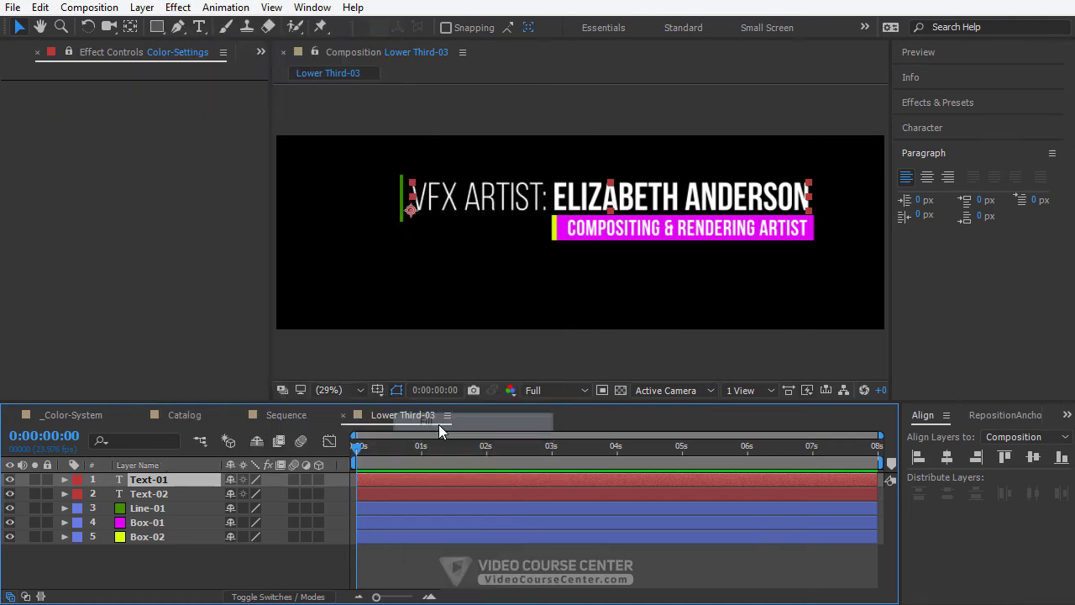
Expression-link Text-01's Fill colour to Text-Color 1 in Color-Settings, turning the title white
{"action": "left_click", "coordinate": [64, 50]}
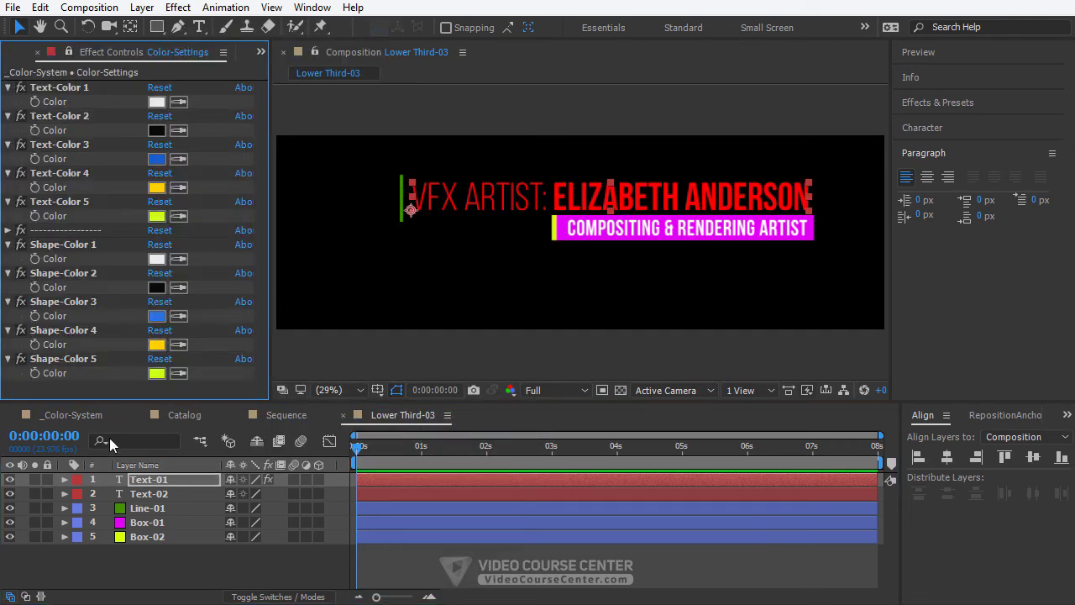
{"action": "left_click", "coordinate": [143, 480]}
{"action": "key", "text": "e"}
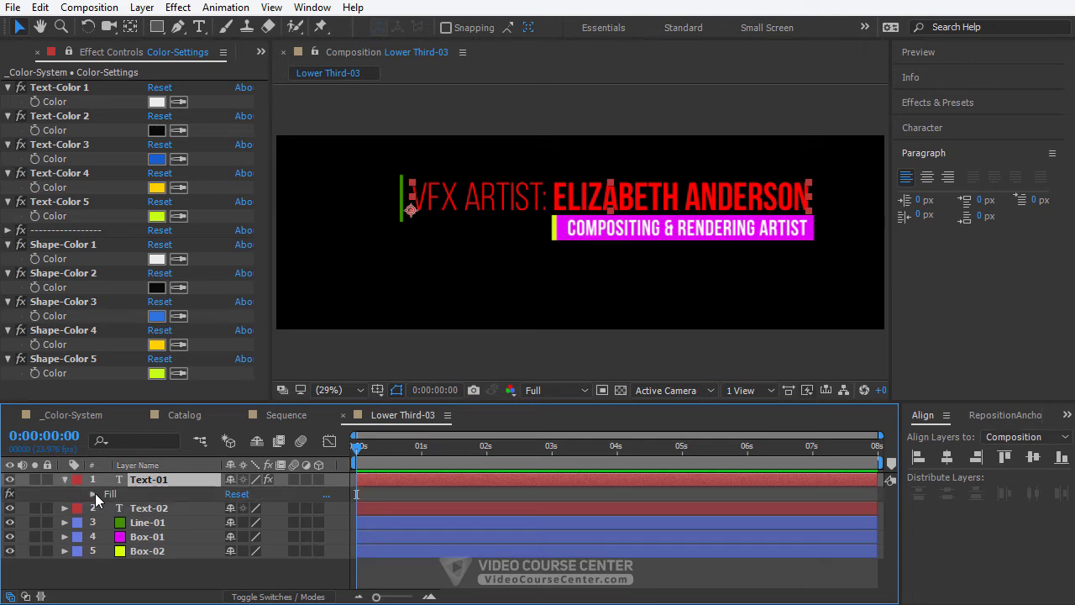
{"action": "left_click", "coordinate": [93, 506]}
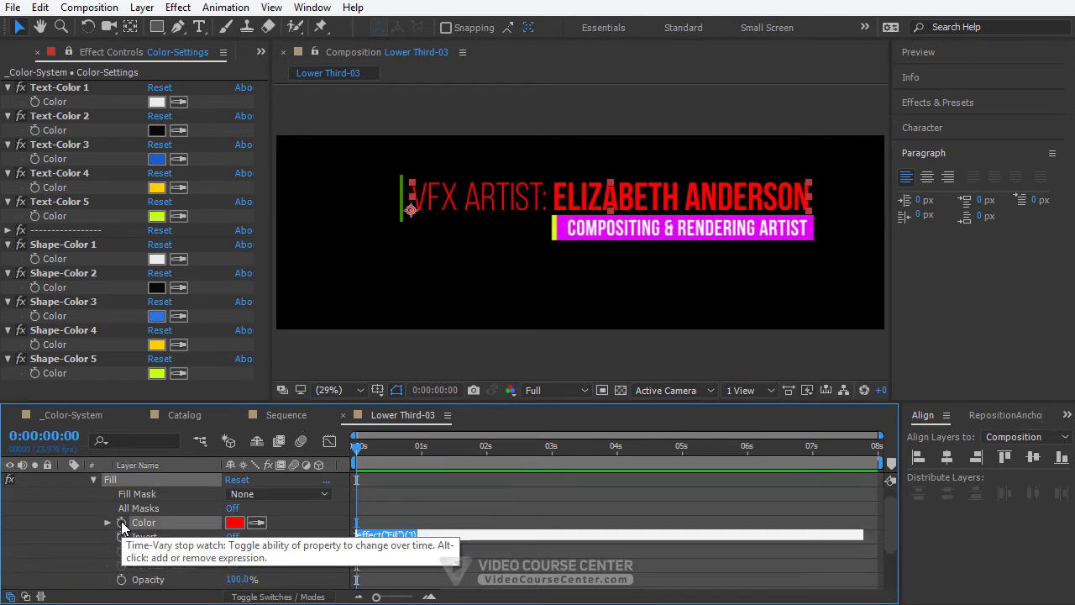
{"action": "left_click", "coordinate": [121, 522], "text": "alt"}
{"action": "left_click_drag", "start_coordinate": [274, 536], "coordinate": [59, 101]}
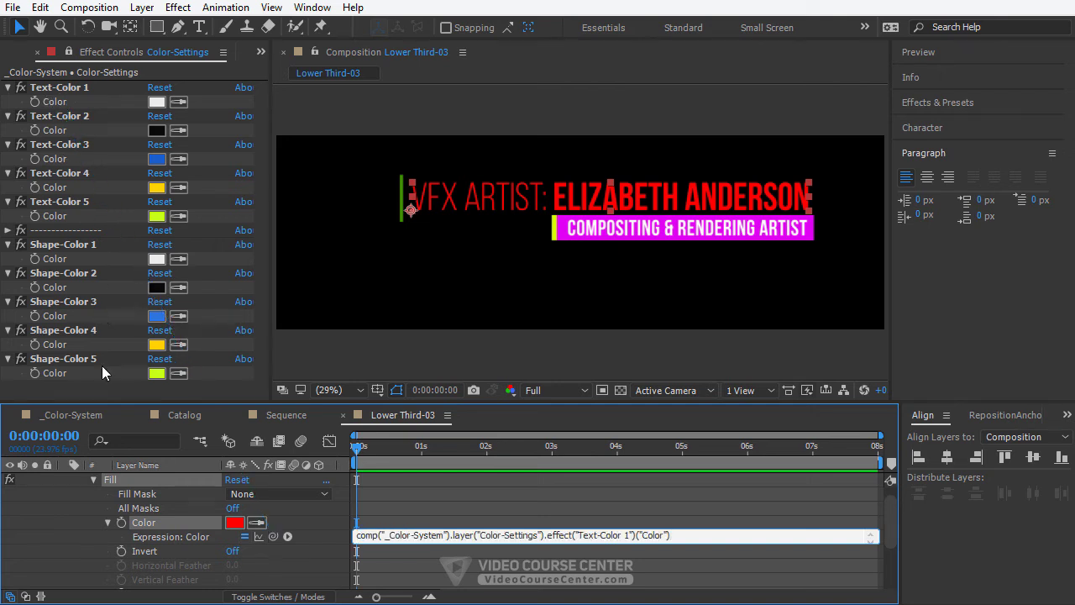
{"action": "left_click", "coordinate": [82, 531]}
{"action": "scroll", "coordinate": [83, 531], "scroll_direction": "up", "scroll_amount": 1}
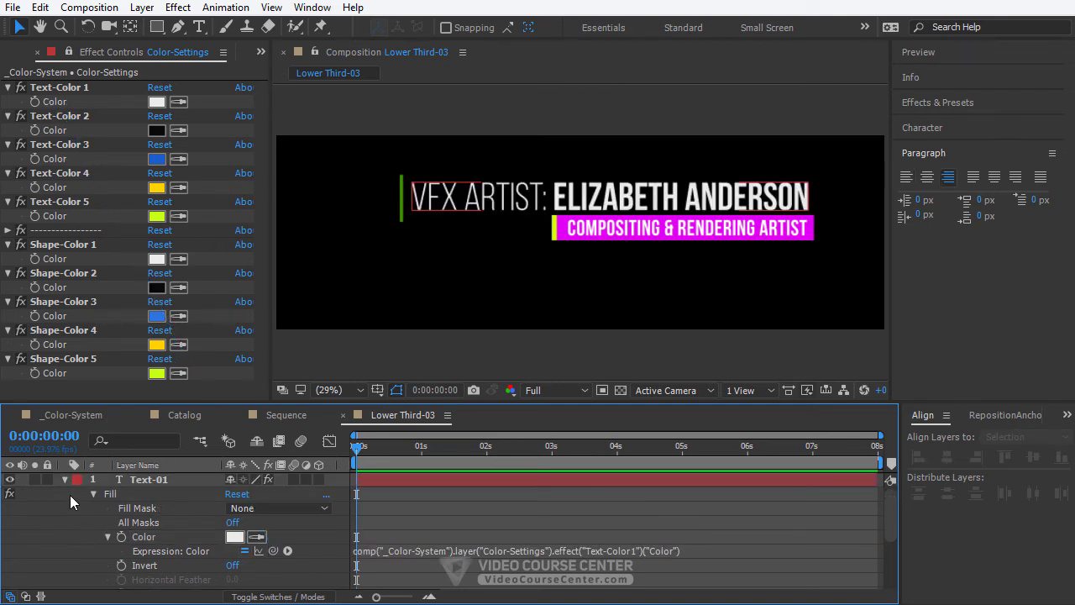
{"action": "left_click", "coordinate": [63, 480]}
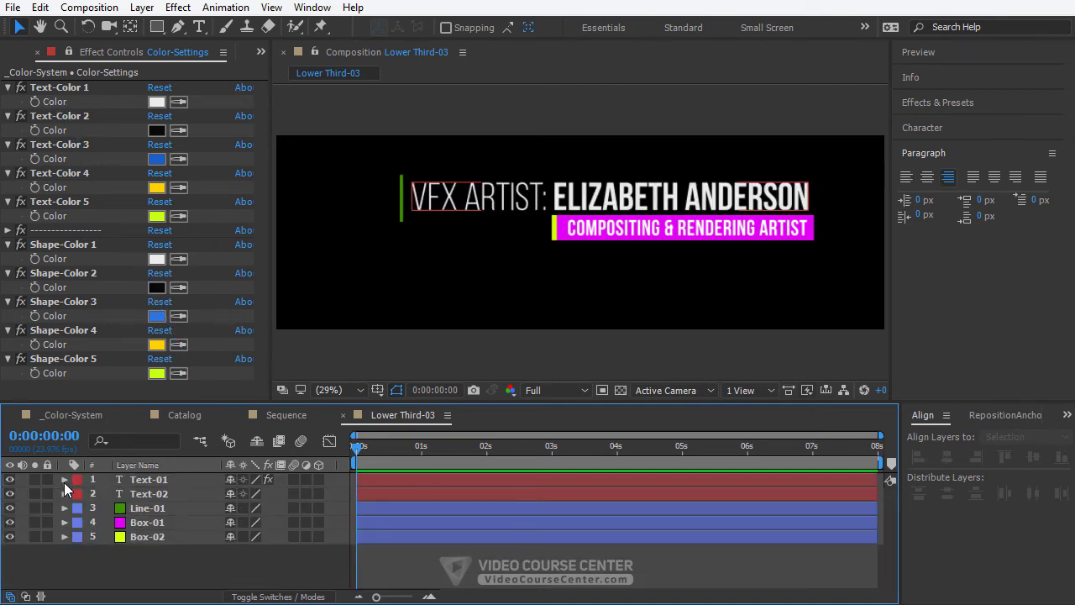
Apply a Generate > Fill effect to the Text-02 layer
{"action": "left_click", "coordinate": [169, 493]}
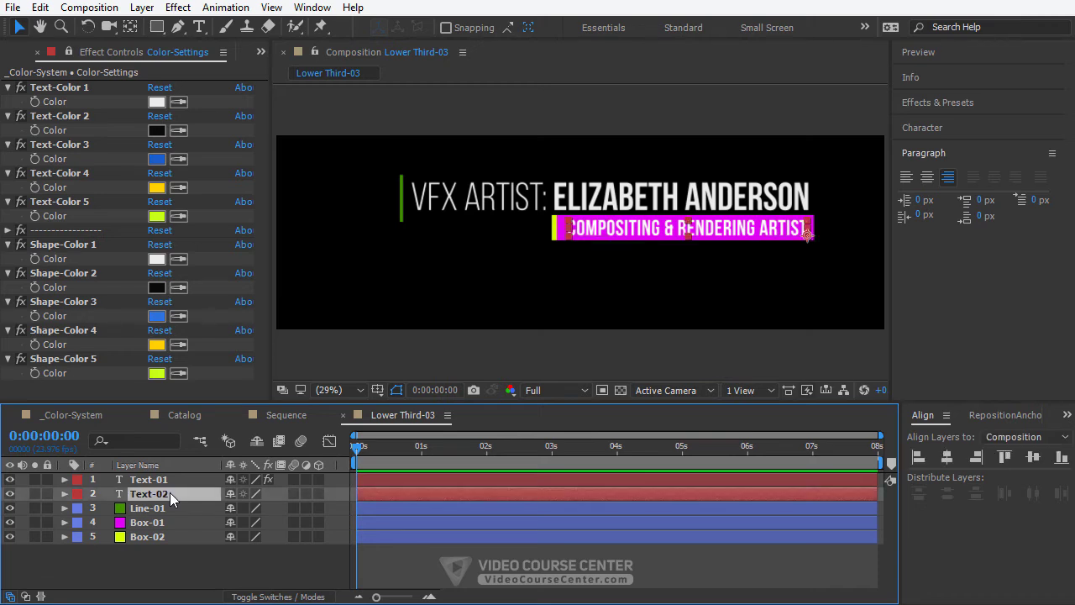
{"action": "left_click", "coordinate": [178, 7]}
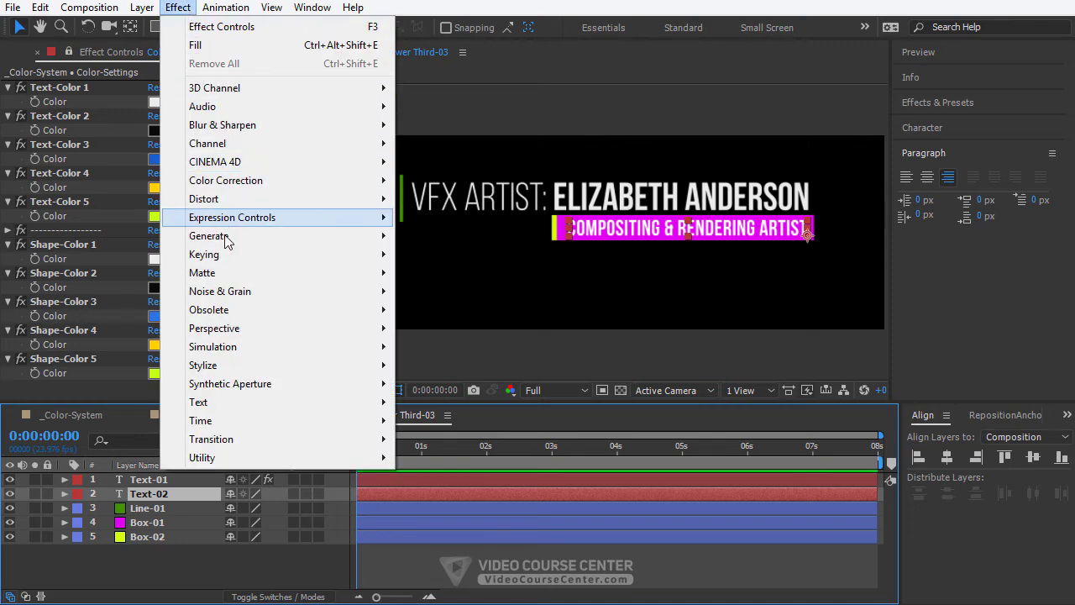
{"action": "mouse_move", "coordinate": [229, 240]}
{"action": "left_click", "coordinate": [429, 422]}
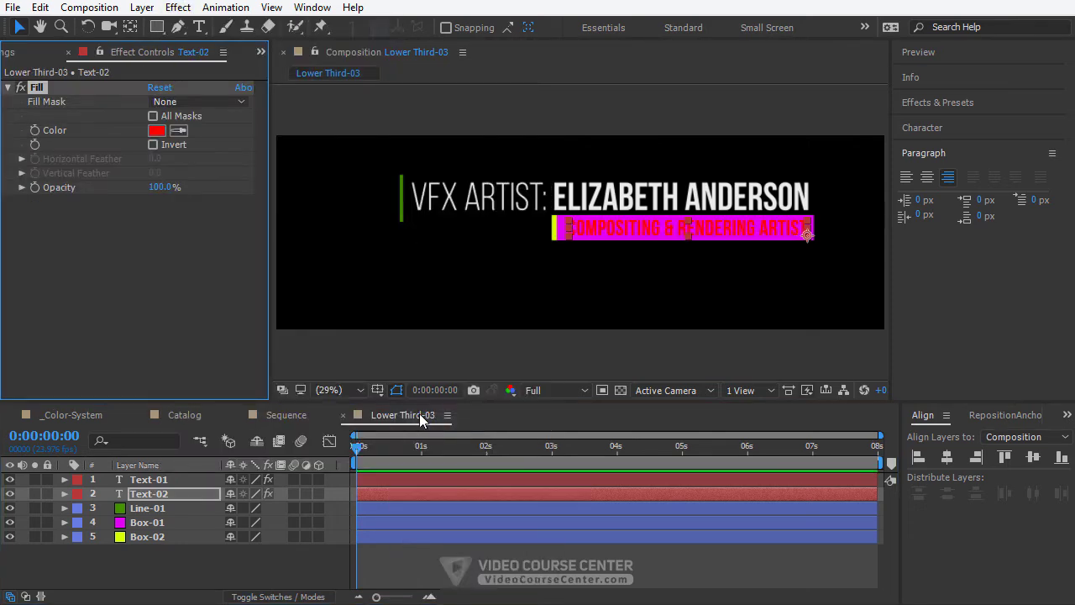
Expression-link Text-02's Fill colour to Text-Color 2, turning the subtitle black
{"action": "left_click", "coordinate": [69, 52]}
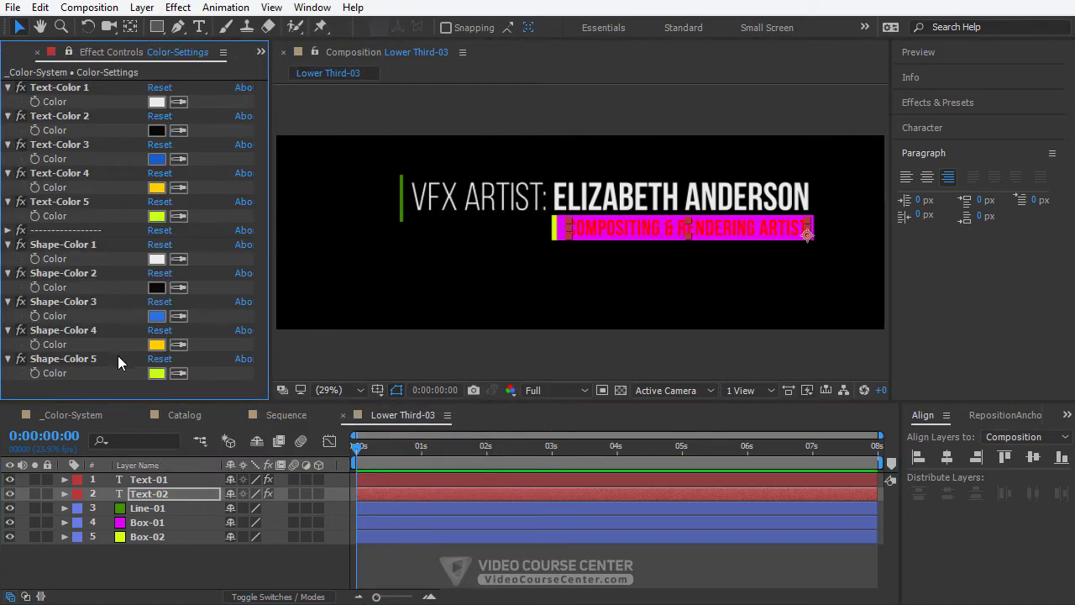
{"action": "left_click", "coordinate": [152, 494]}
{"action": "key", "text": "e"}
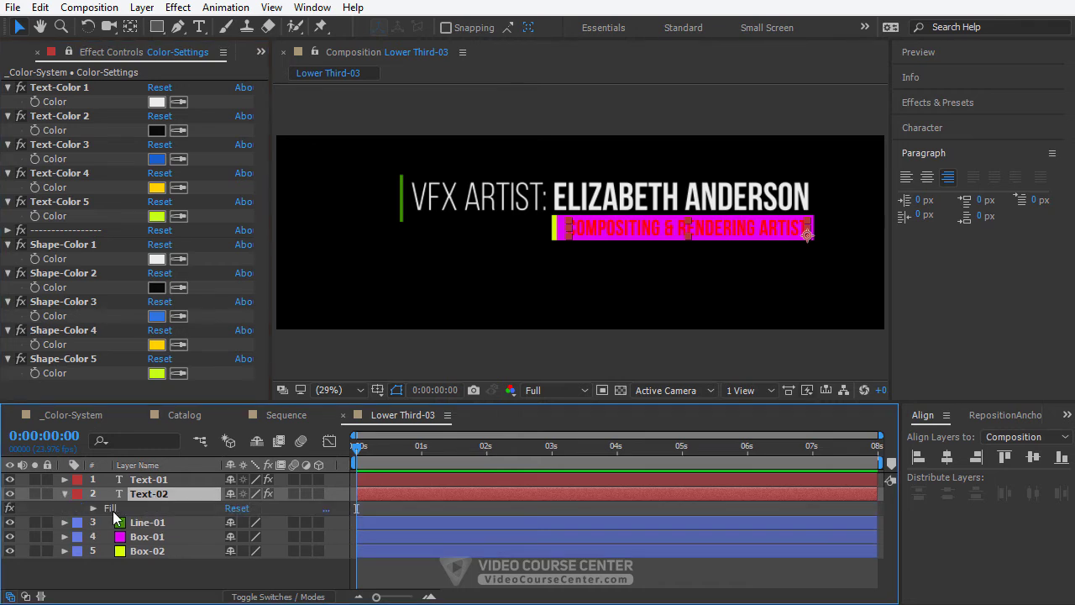
{"action": "left_click", "coordinate": [92, 508]}
{"action": "left_click", "coordinate": [121, 523], "text": "alt"}
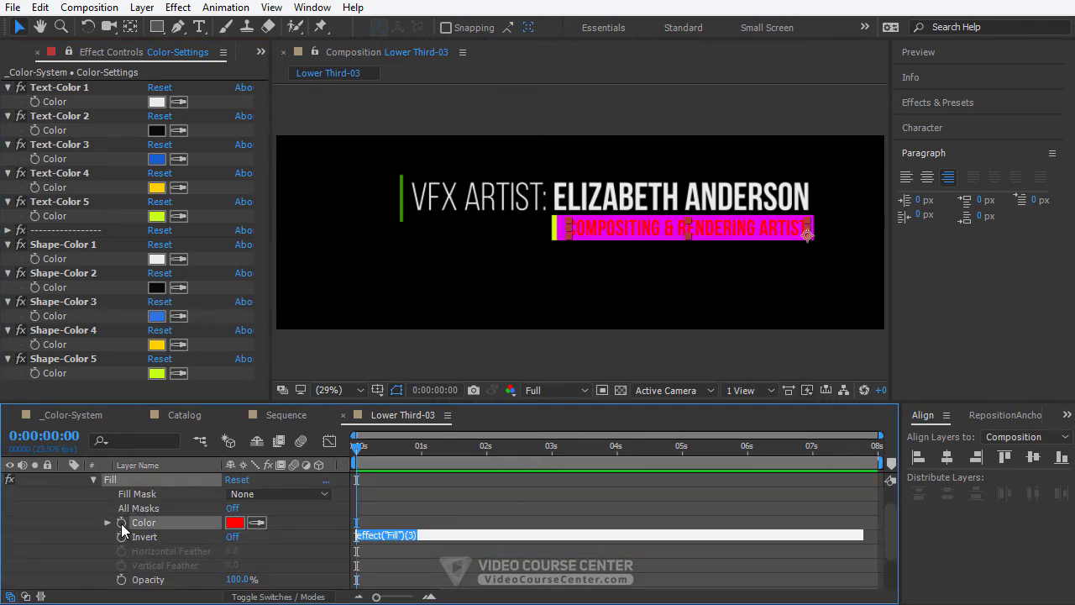
{"action": "left_click_drag", "start_coordinate": [274, 536], "coordinate": [54, 131]}
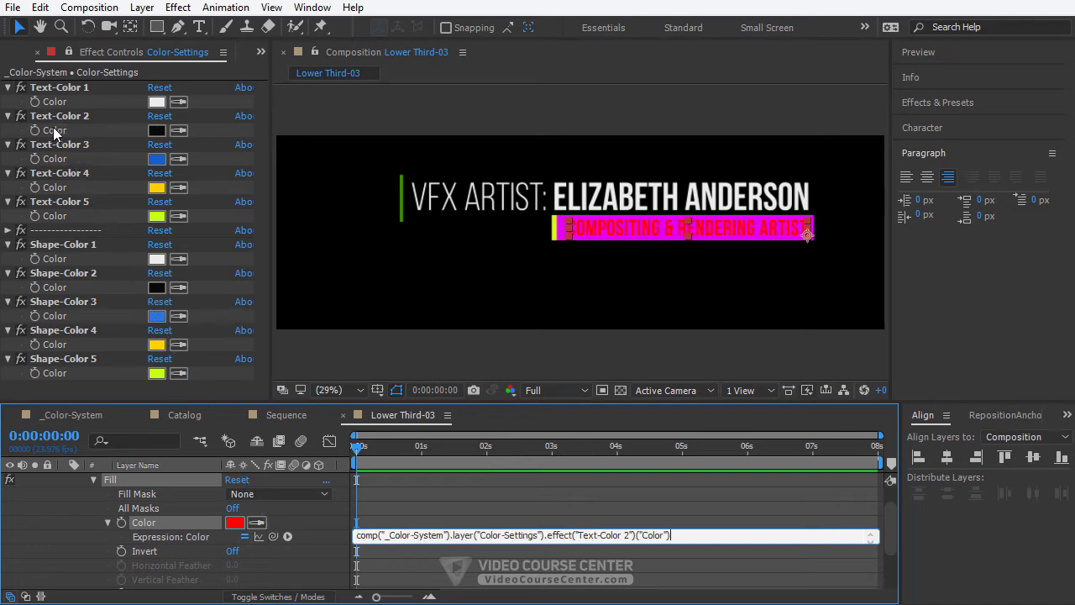
{"action": "left_click", "coordinate": [59, 526]}
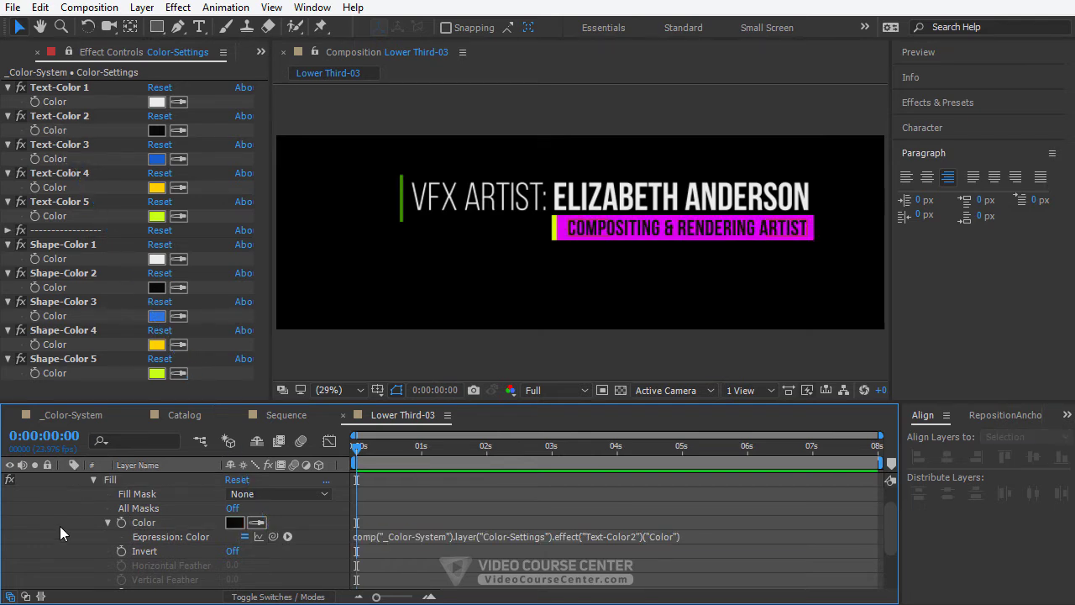
{"action": "scroll", "coordinate": [61, 525], "scroll_direction": "up", "scroll_amount": 1}
{"action": "left_click", "coordinate": [67, 493]}
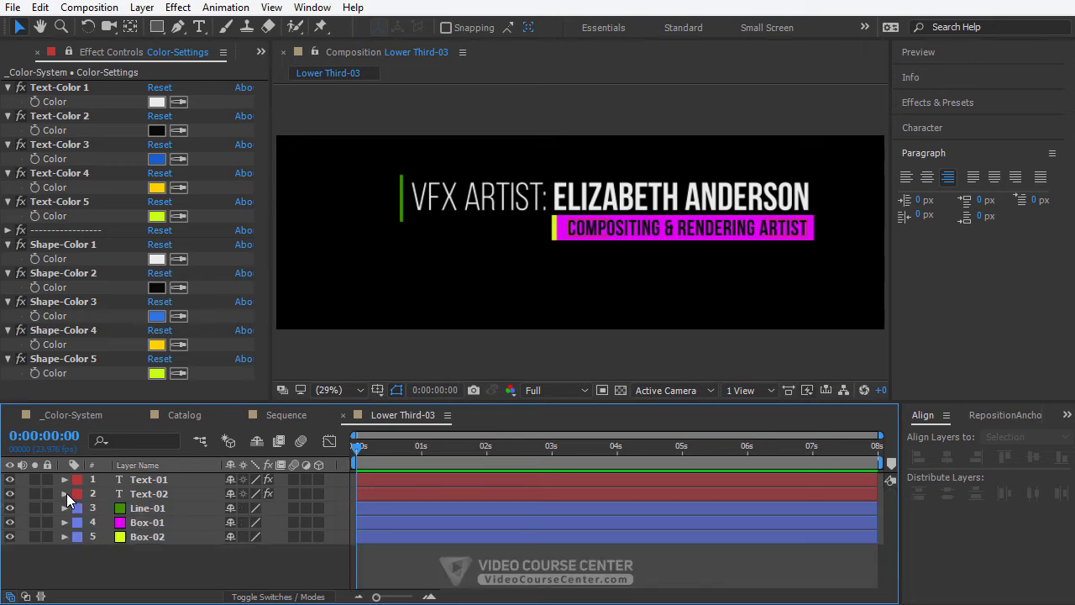
Apply a Generate > Fill effect to the Line-01 layer
{"action": "left_click", "coordinate": [151, 512]}
{"action": "left_click", "coordinate": [176, 8]}
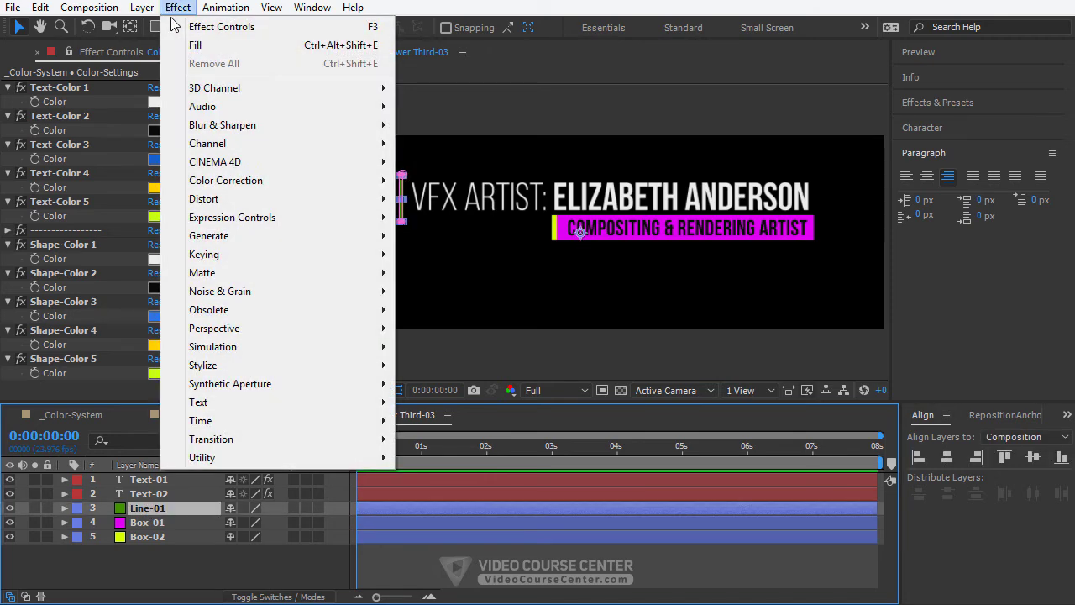
{"action": "mouse_move", "coordinate": [254, 236]}
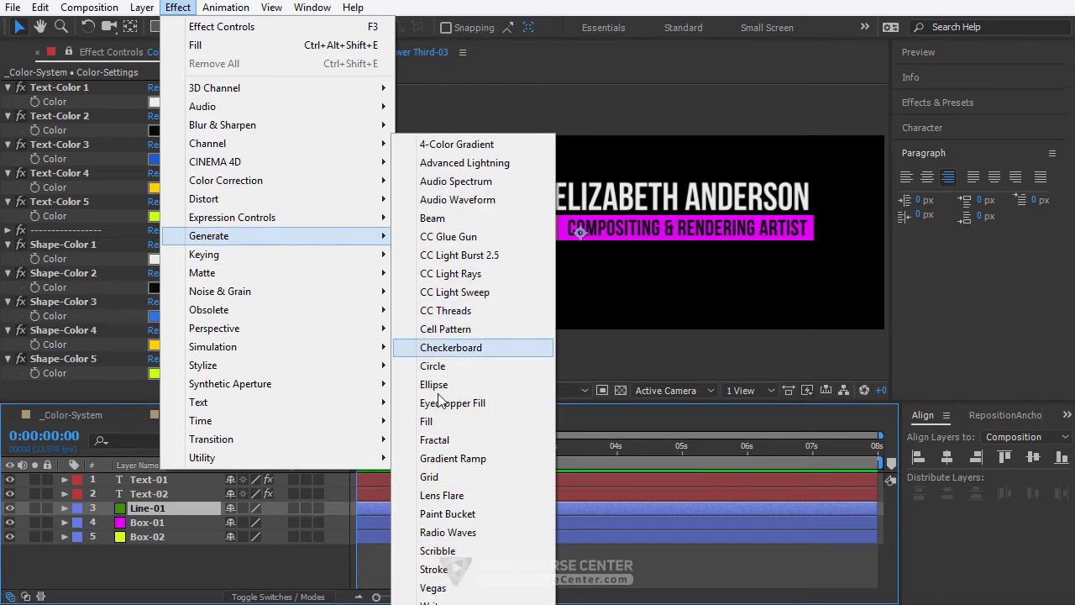
{"action": "left_click", "coordinate": [440, 420]}
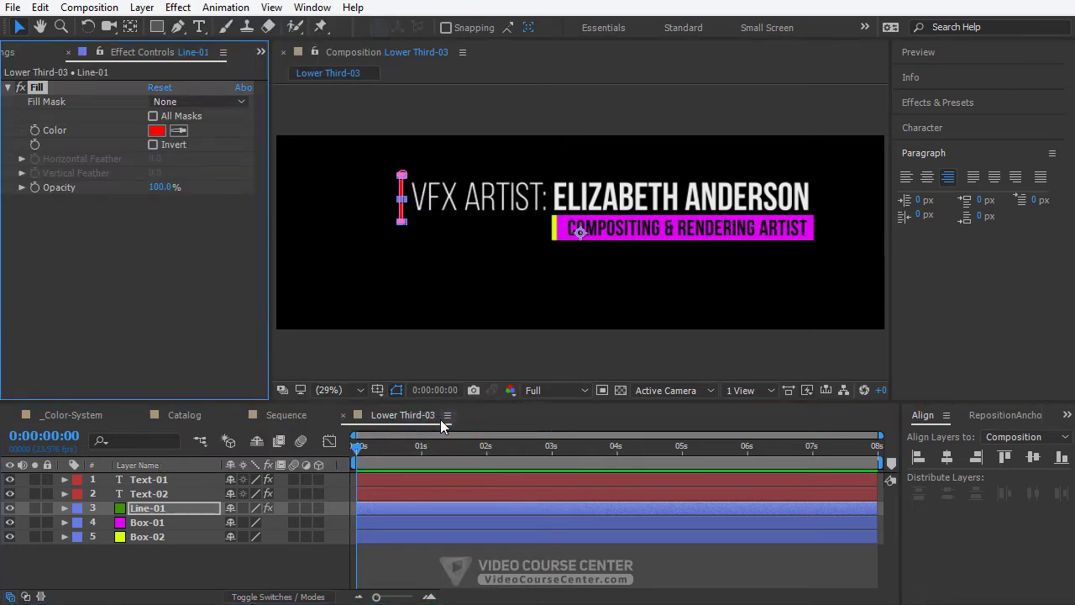
Expression-link Line-01's Fill colour to Shape-Color 3, turning the vertical line blue
{"action": "left_click", "coordinate": [68, 52]}
{"action": "left_click", "coordinate": [148, 512]}
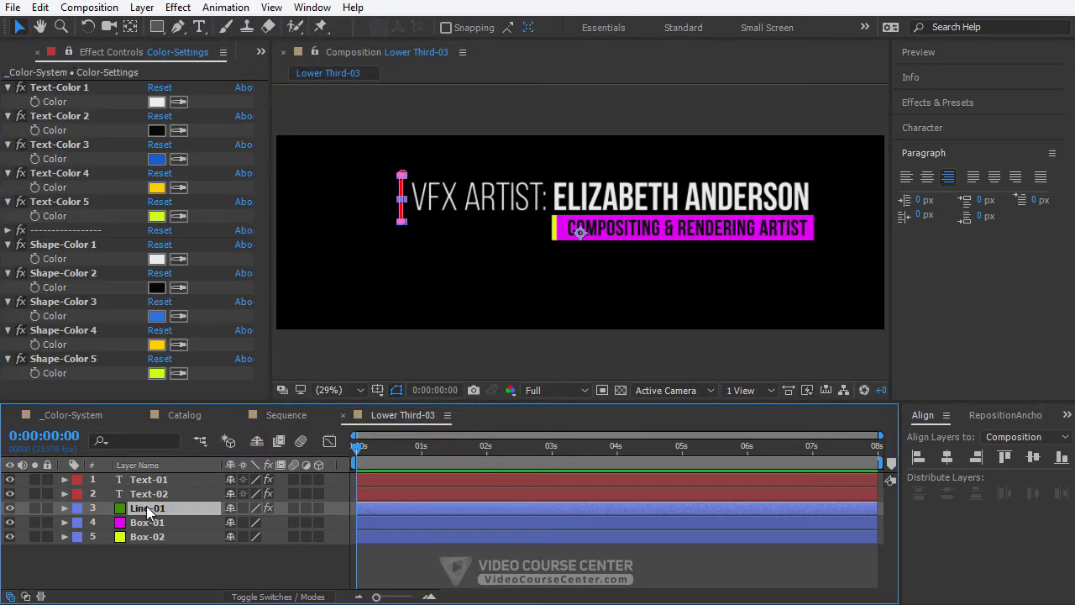
{"action": "key", "text": "e"}
{"action": "left_click", "coordinate": [93, 523]}
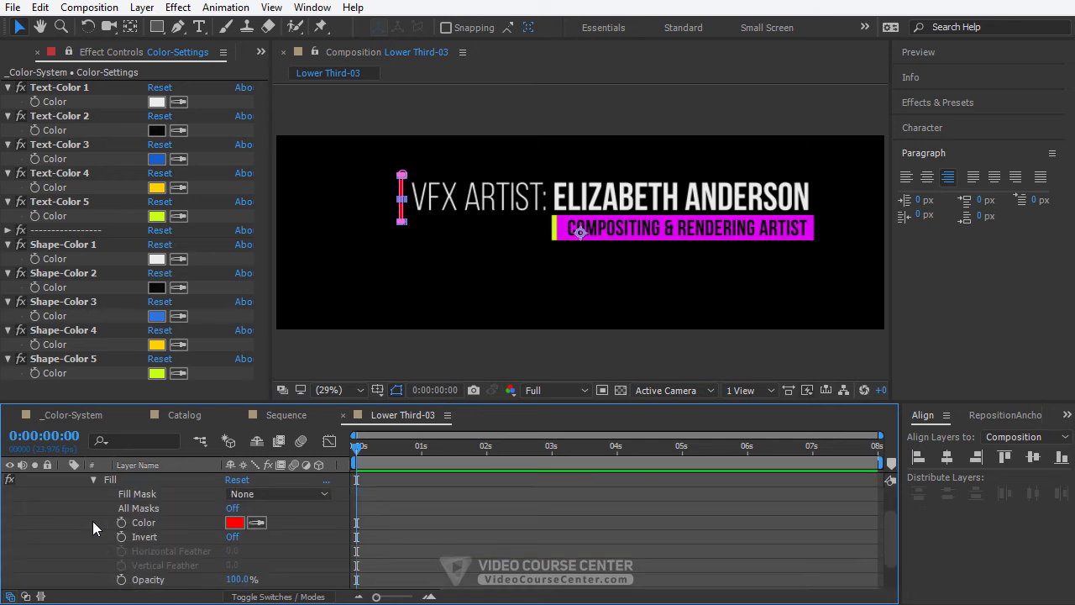
{"action": "left_click", "coordinate": [121, 523], "text": "alt"}
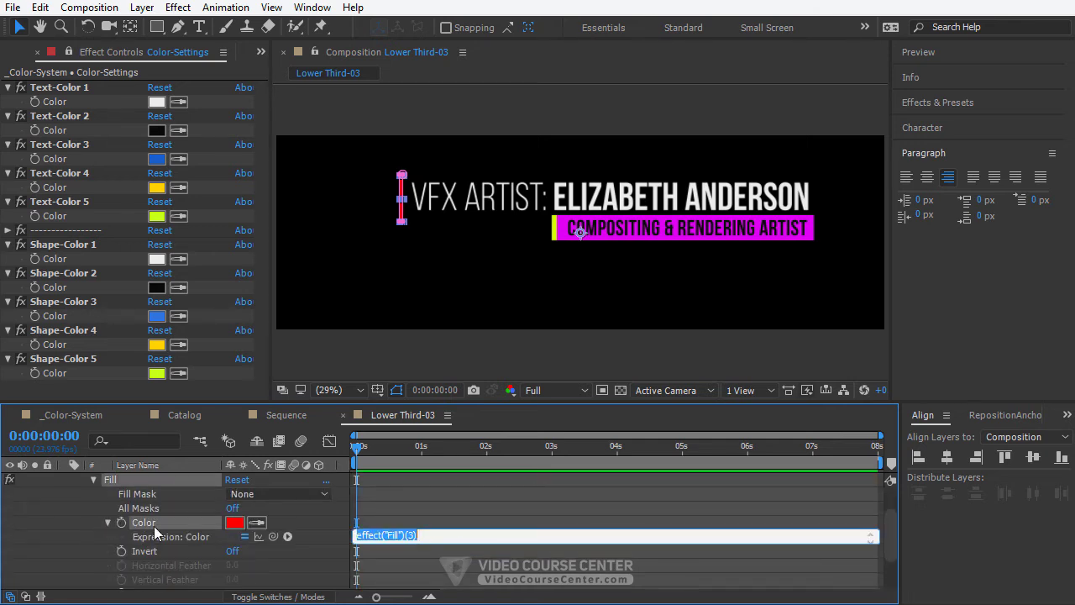
{"action": "left_click_drag", "start_coordinate": [273, 536], "coordinate": [68, 318]}
{"action": "left_click", "coordinate": [82, 544]}
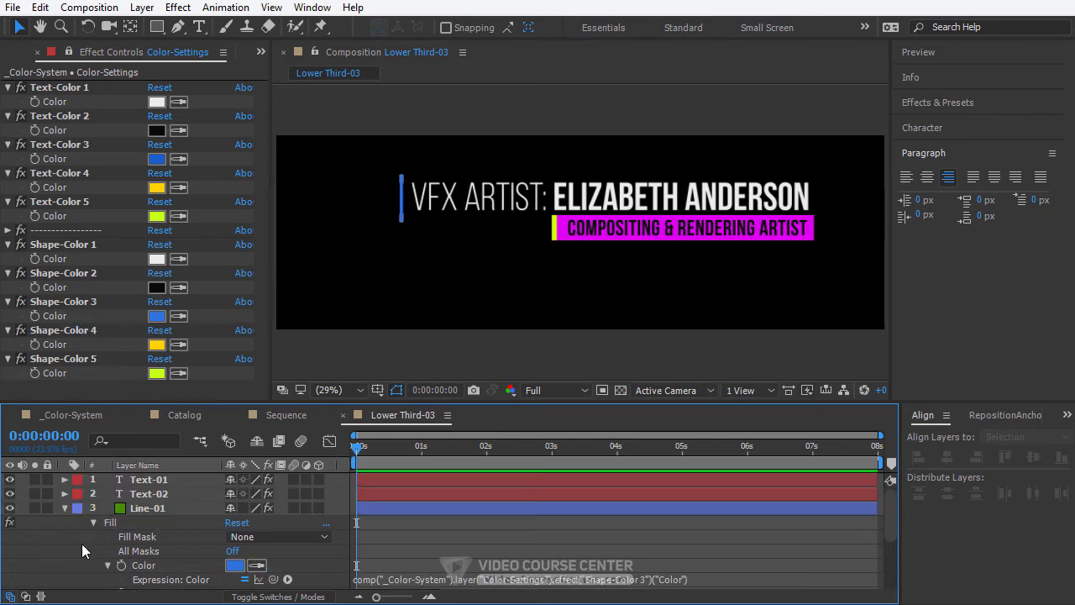
{"action": "left_click", "coordinate": [64, 507]}
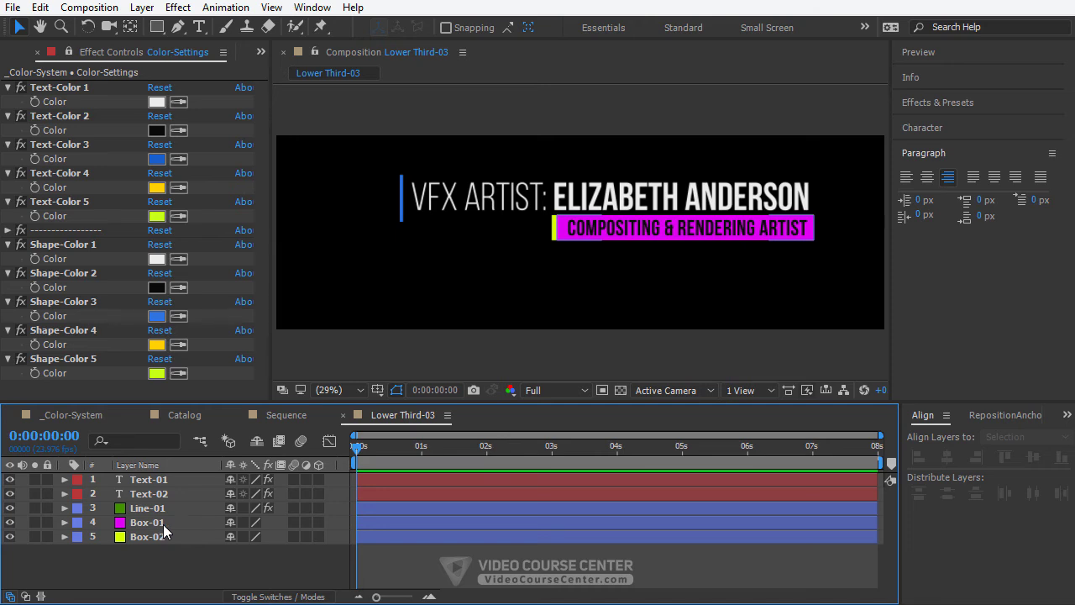
Apply a Generate > Fill effect to the Box-01 layer
{"action": "left_click", "coordinate": [165, 526]}
{"action": "left_click", "coordinate": [177, 8]}
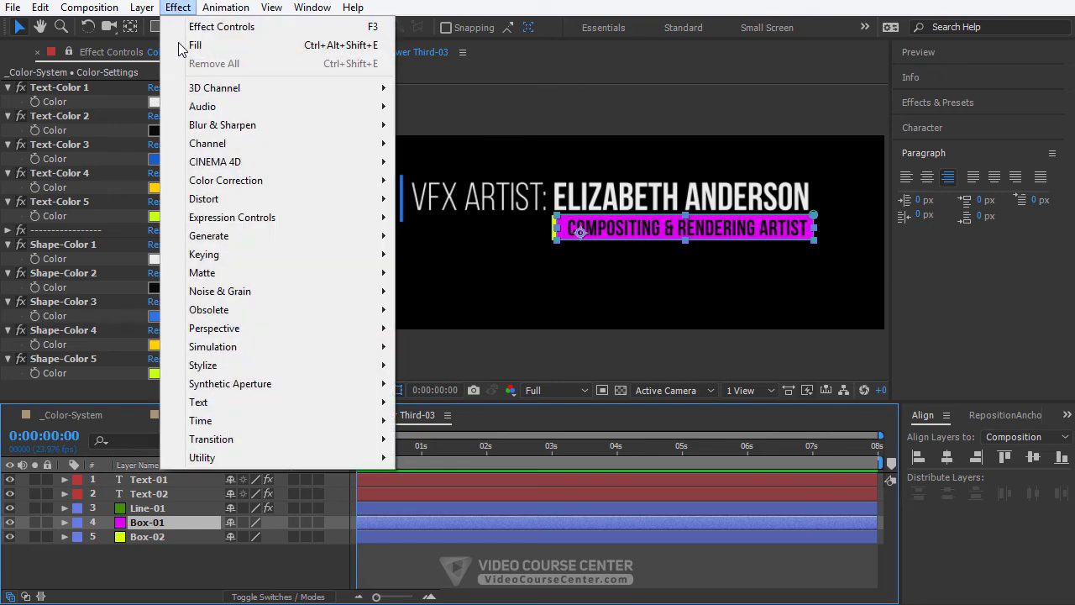
{"action": "mouse_move", "coordinate": [336, 238]}
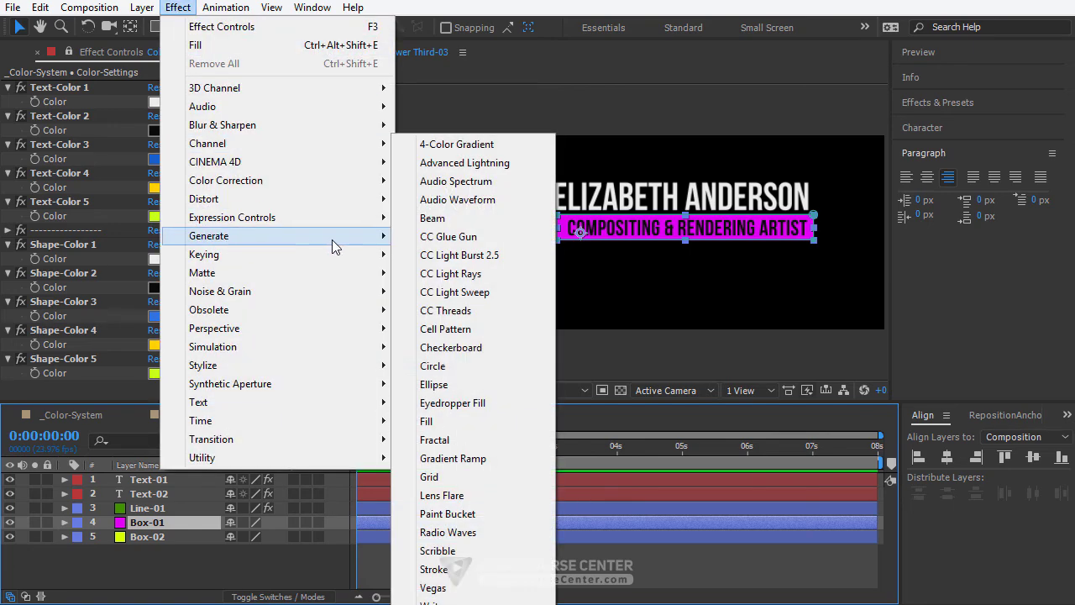
{"action": "left_click", "coordinate": [428, 421]}
Expression-link Box-01's Fill colour to Shape-Color 1, turning the magenta bar white
{"action": "left_click", "coordinate": [69, 51]}
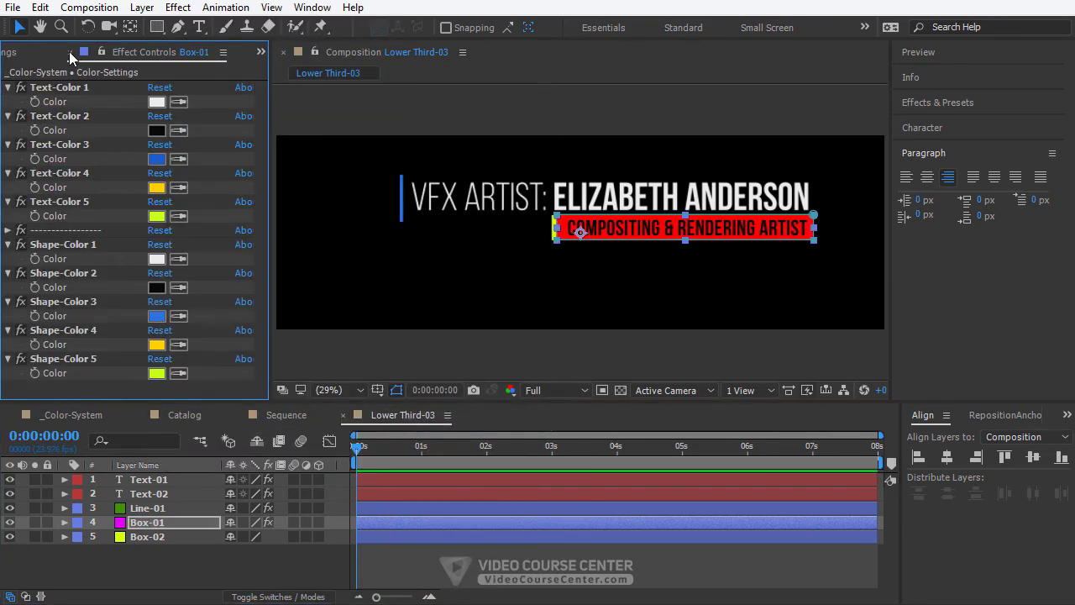
{"action": "left_click", "coordinate": [147, 523]}
{"action": "key", "text": "e"}
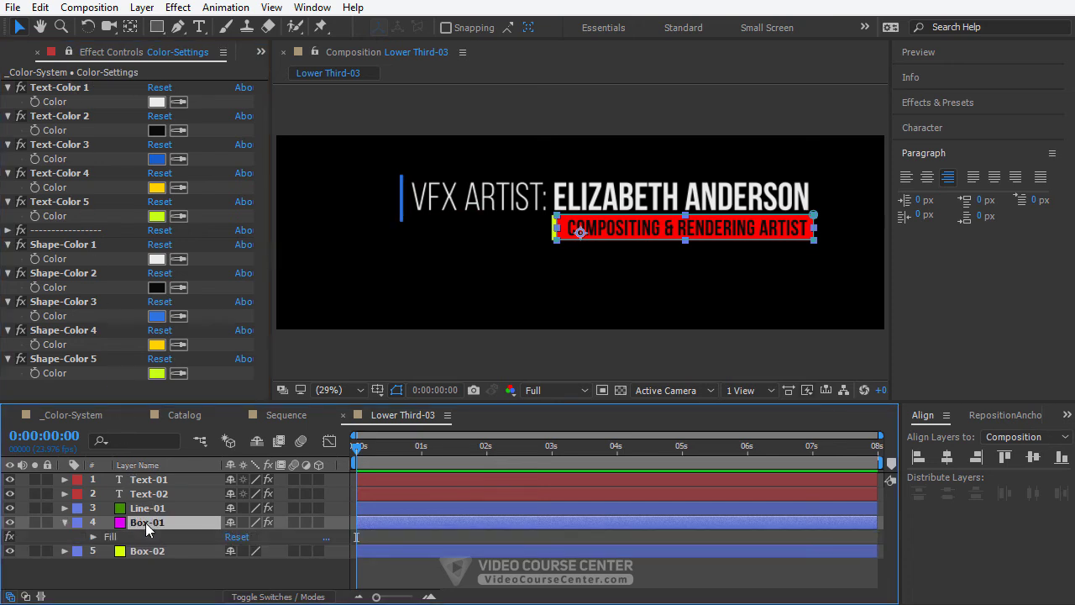
{"action": "left_click", "coordinate": [93, 537]}
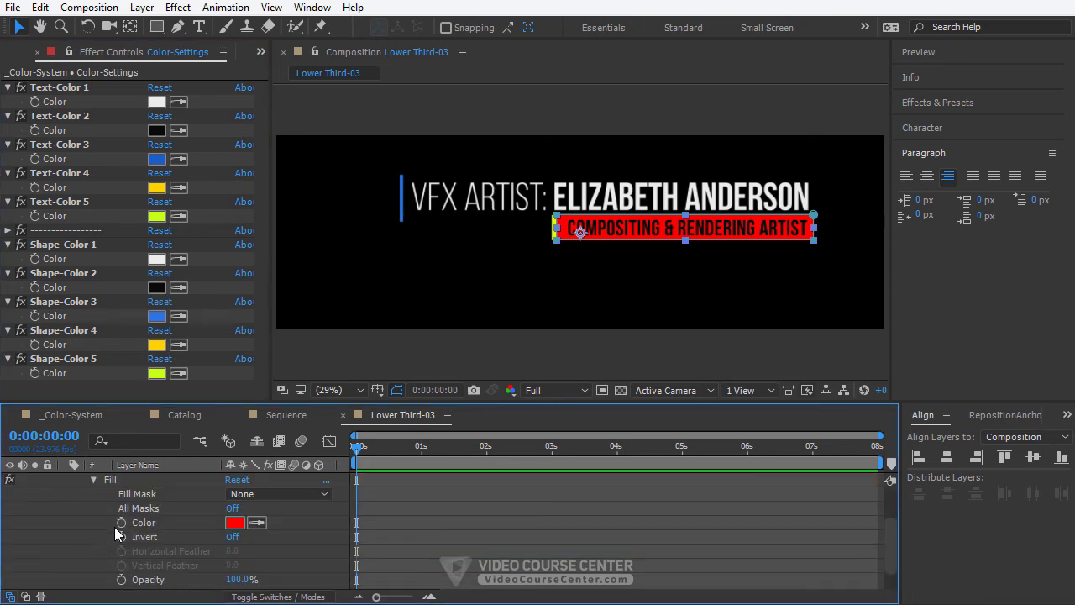
{"action": "left_click", "coordinate": [120, 523], "text": "alt"}
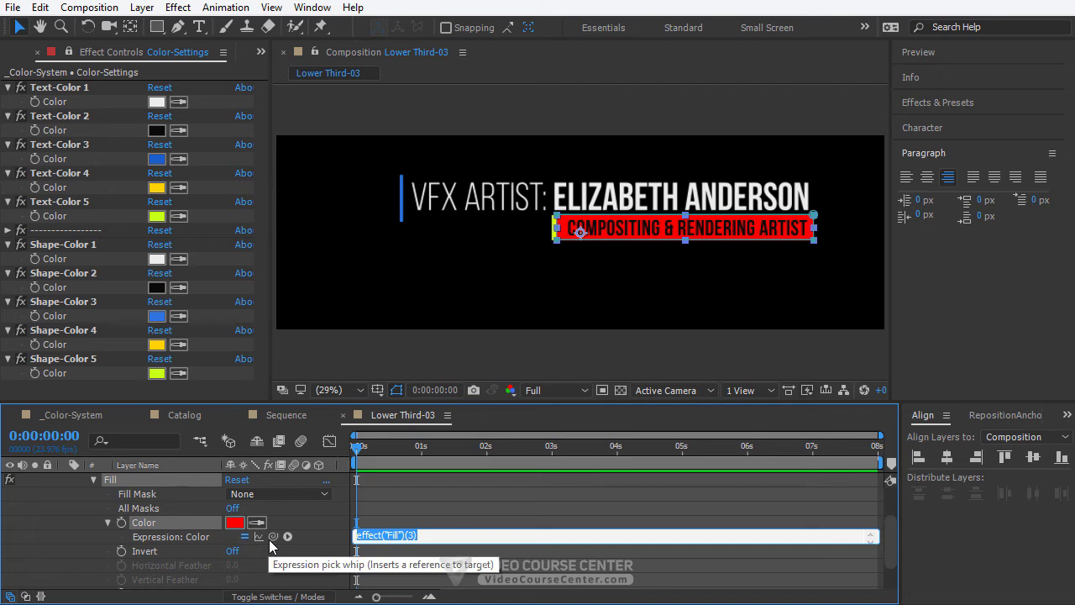
{"action": "left_click_drag", "start_coordinate": [269, 539], "coordinate": [74, 265]}
{"action": "left_click", "coordinate": [60, 499]}
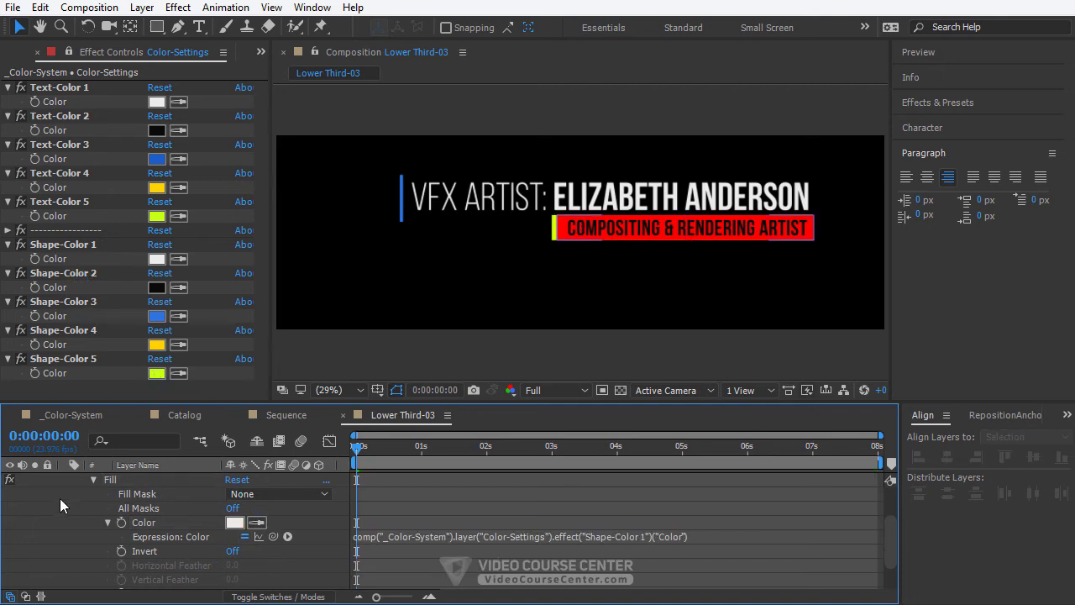
{"action": "scroll", "coordinate": [60, 498], "scroll_direction": "up", "scroll_amount": 2}
{"action": "left_click", "coordinate": [64, 522]}
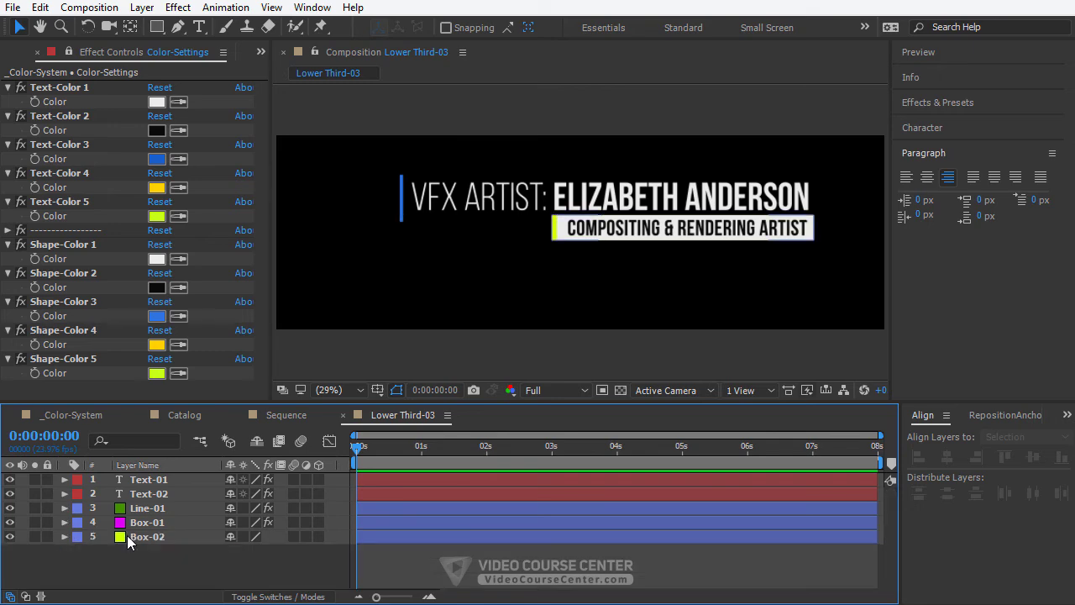
Apply a Generate > Fill effect to the Box-02 layer
{"action": "left_click", "coordinate": [132, 537]}
{"action": "left_click", "coordinate": [174, 10]}
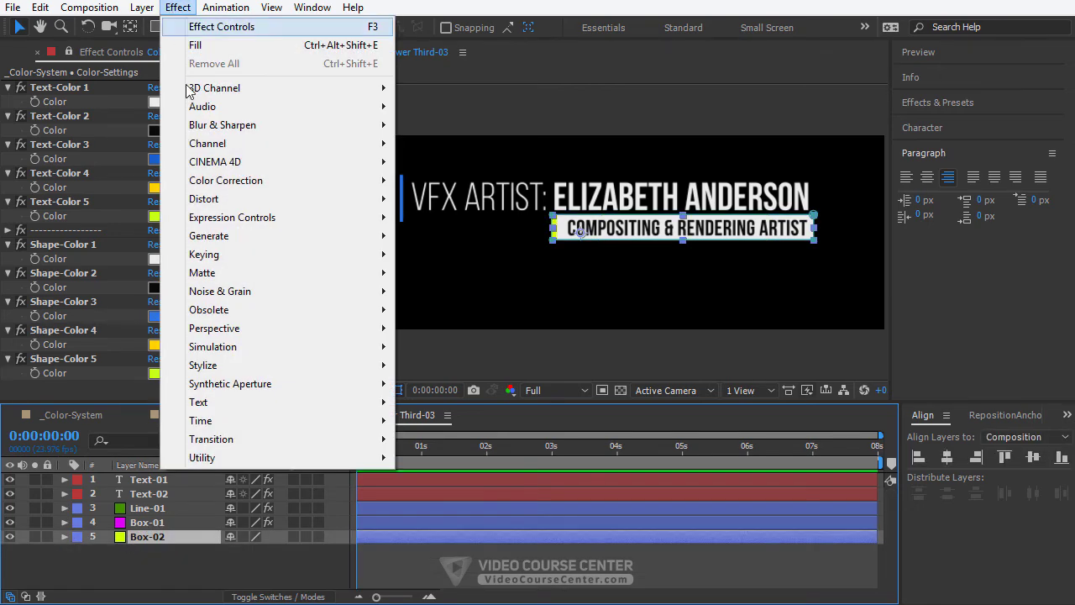
{"action": "mouse_move", "coordinate": [254, 241]}
{"action": "left_click", "coordinate": [428, 420]}
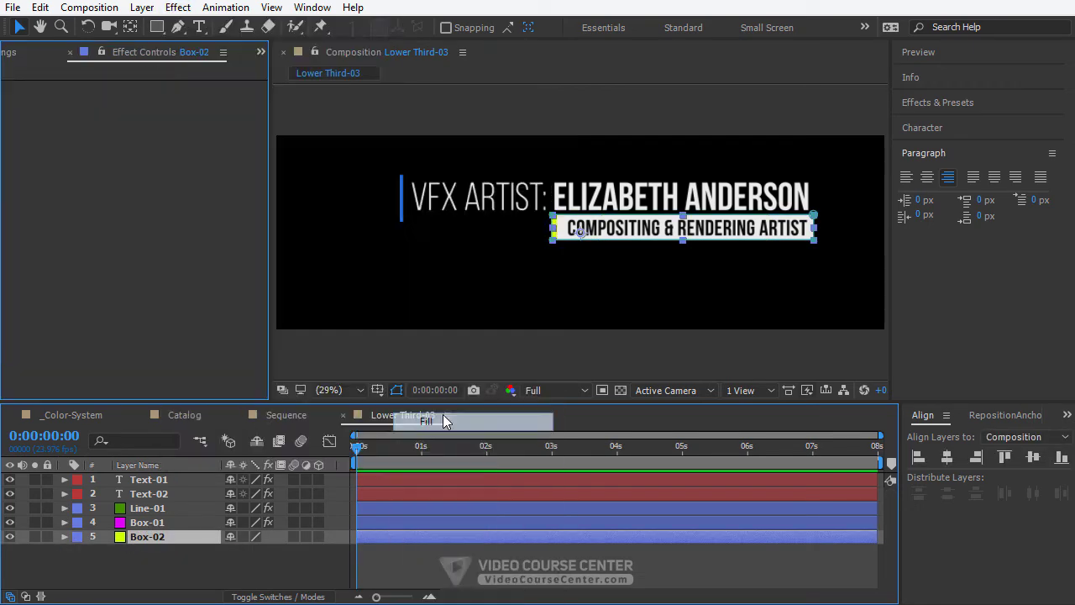
Expression-link Box-02's Fill colour to Shape-Color 3, turning the accent strip blue
{"action": "left_click", "coordinate": [70, 51]}
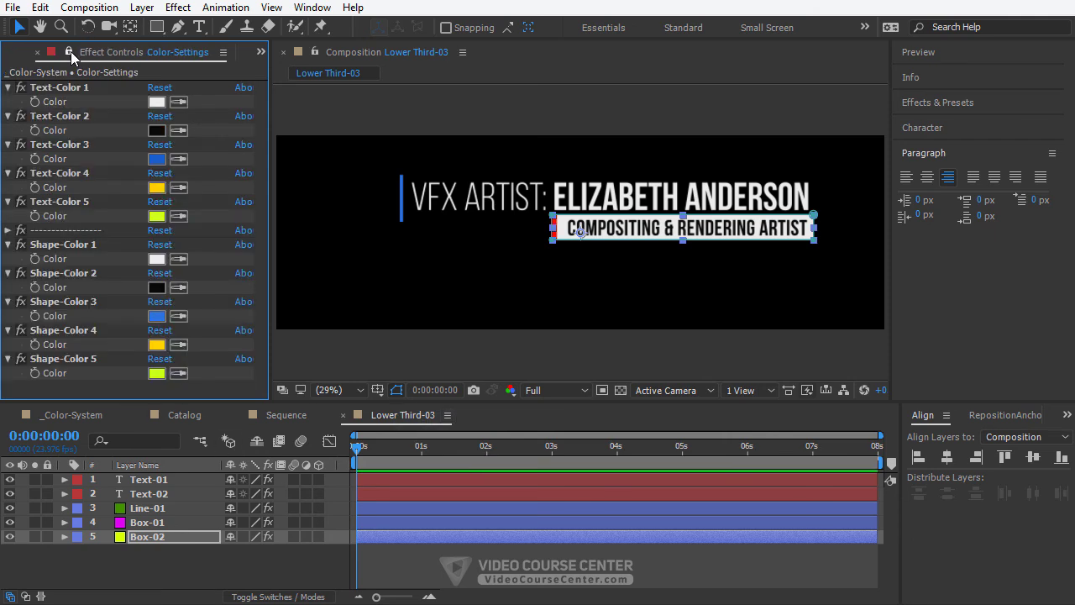
{"action": "left_click", "coordinate": [143, 535]}
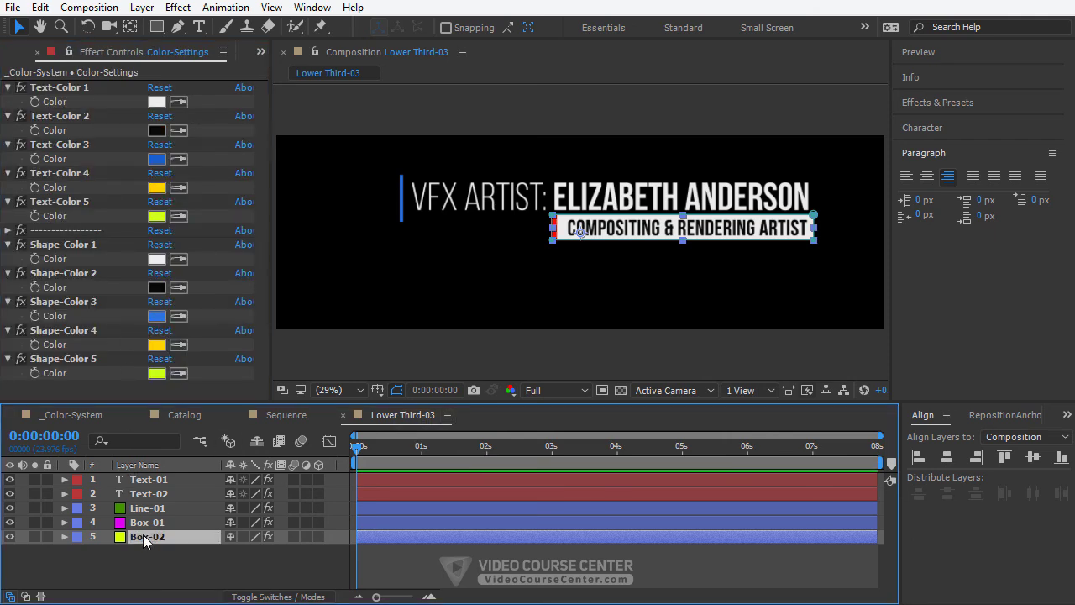
{"action": "key", "text": "e"}
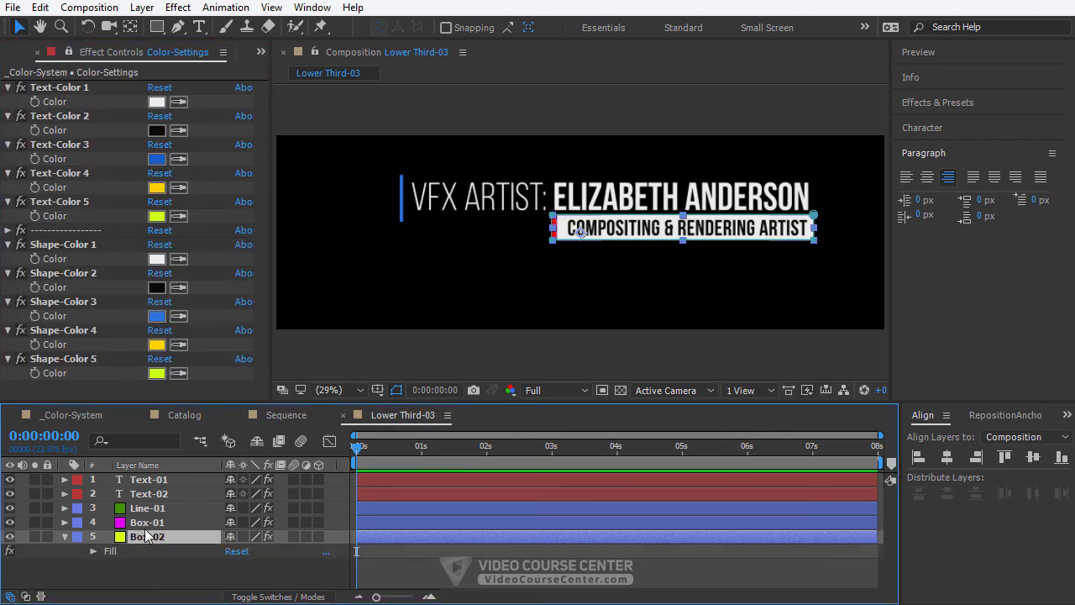
{"action": "left_click", "coordinate": [94, 551]}
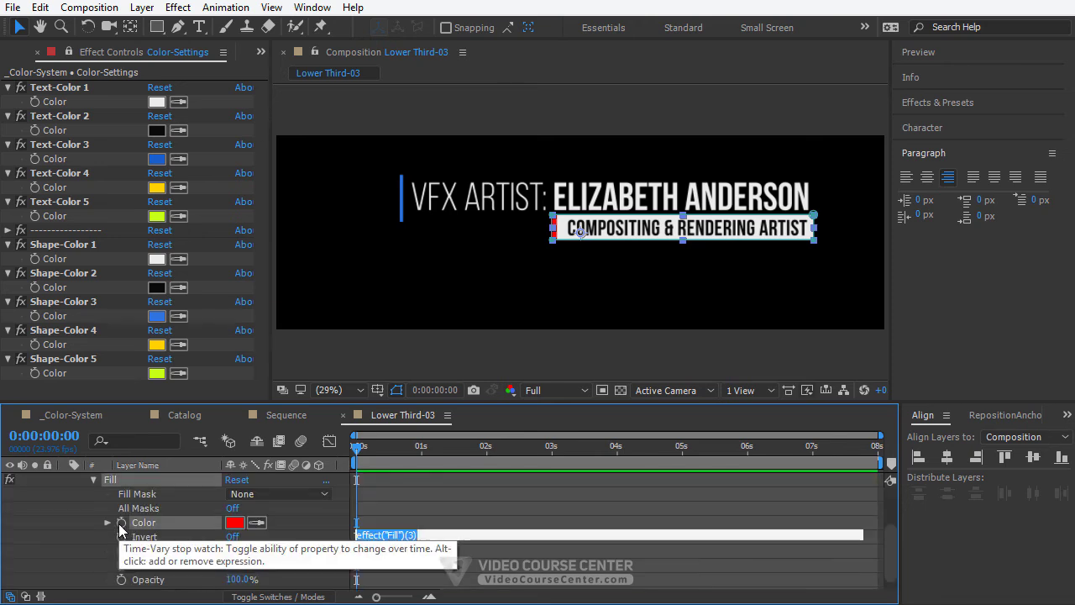
{"action": "left_click", "coordinate": [120, 524], "text": "alt"}
{"action": "left_click_drag", "start_coordinate": [270, 537], "coordinate": [101, 314]}
{"action": "left_click", "coordinate": [82, 512]}
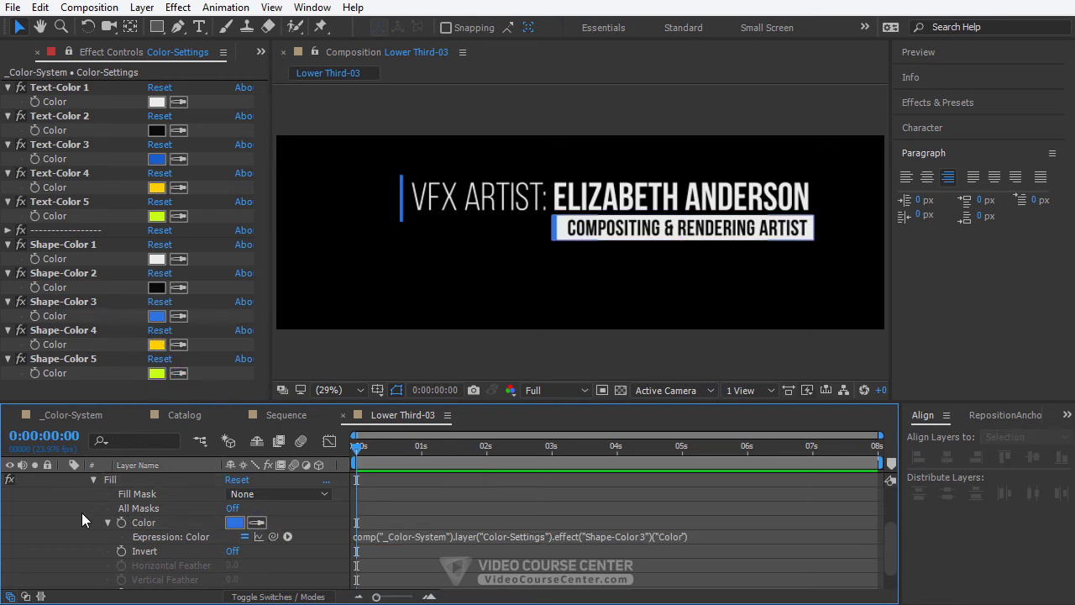
{"action": "scroll", "coordinate": [81, 513], "scroll_direction": "up", "scroll_amount": 3}
{"action": "left_click", "coordinate": [64, 537]}
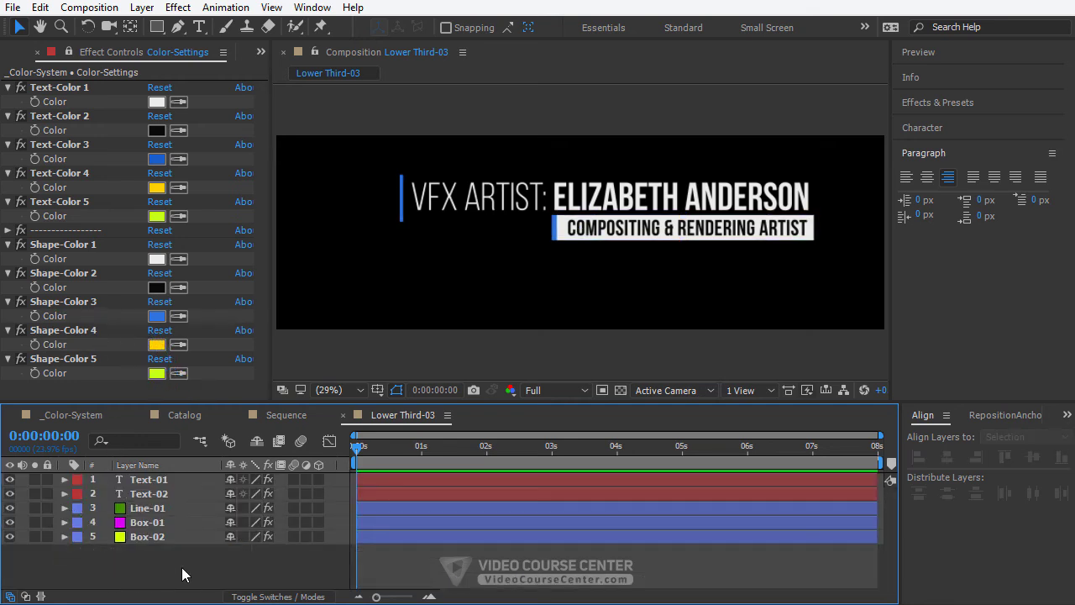
Add composition markers commented 'In' at 3 s and 'Out' at 5 s
{"action": "left_click", "coordinate": [551, 448]}
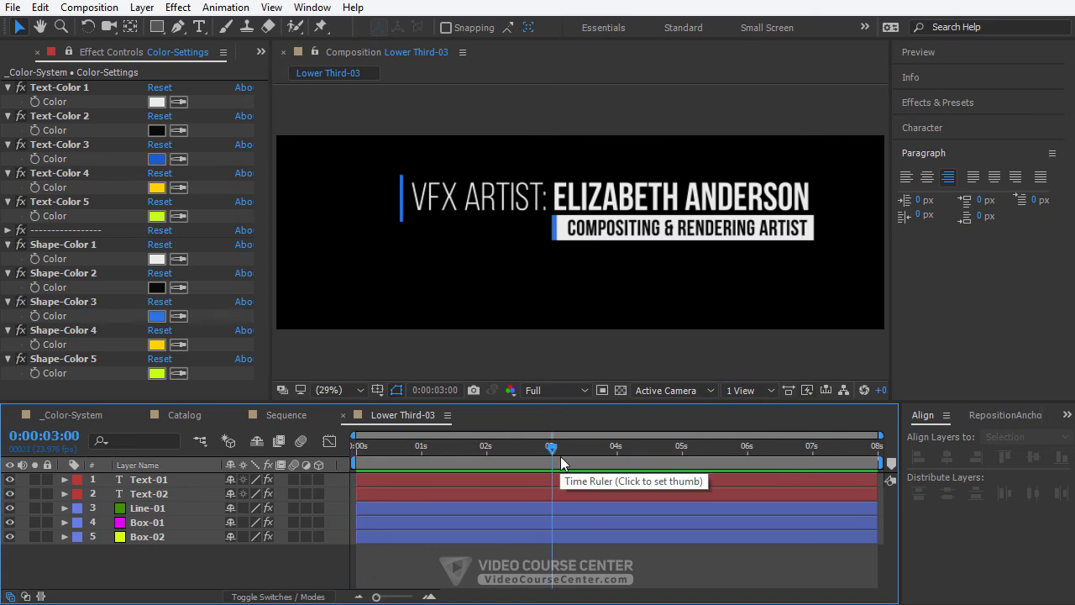
{"action": "key", "text": "alt+KP_Multiply"}
{"action": "type", "text": "In"}
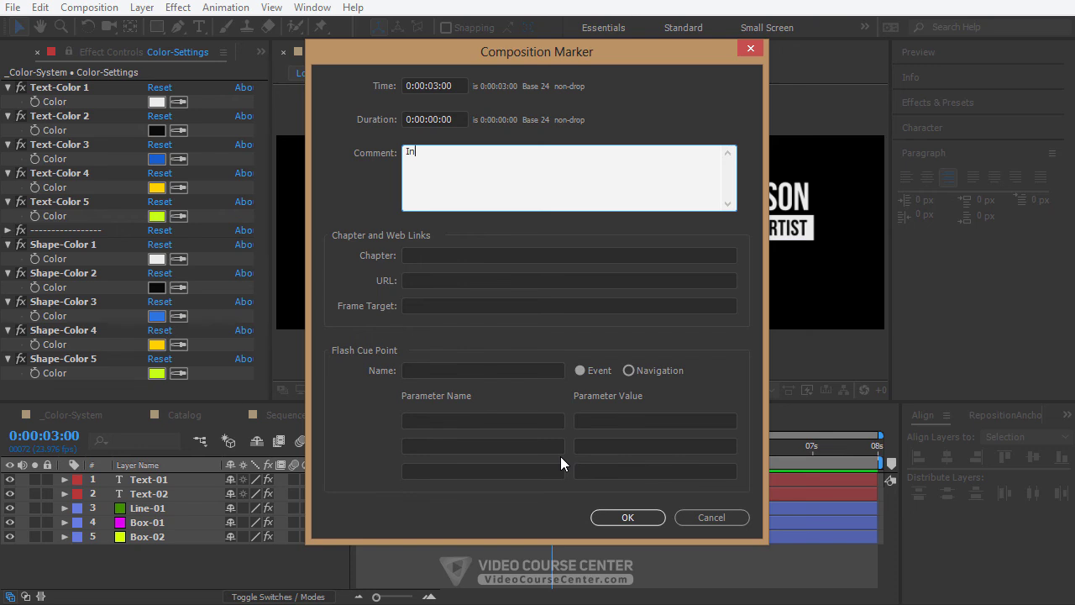
{"action": "key", "text": "Return"}
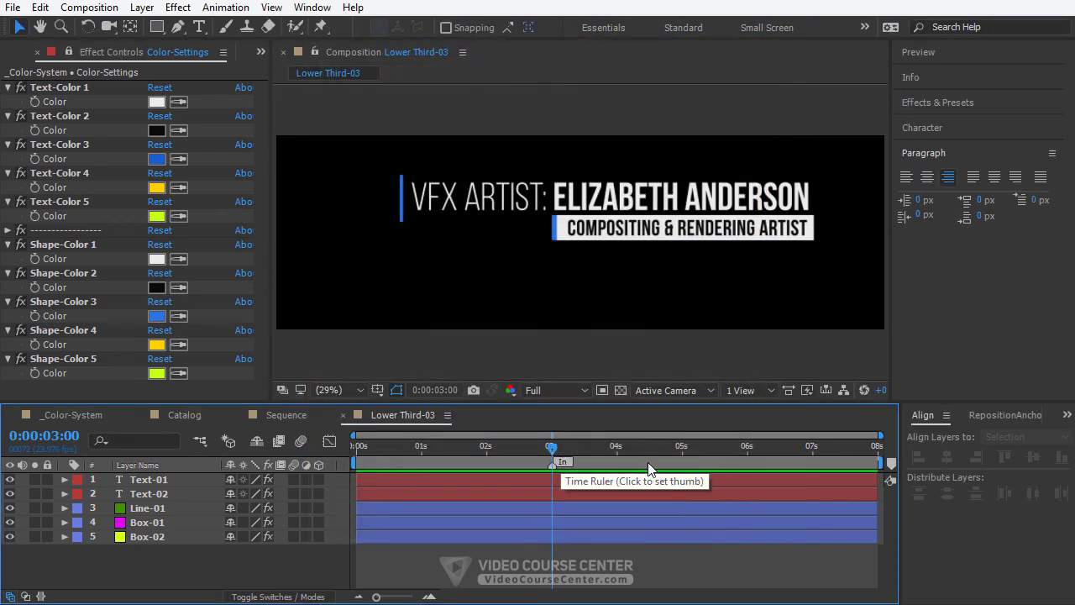
{"action": "left_click", "coordinate": [683, 458]}
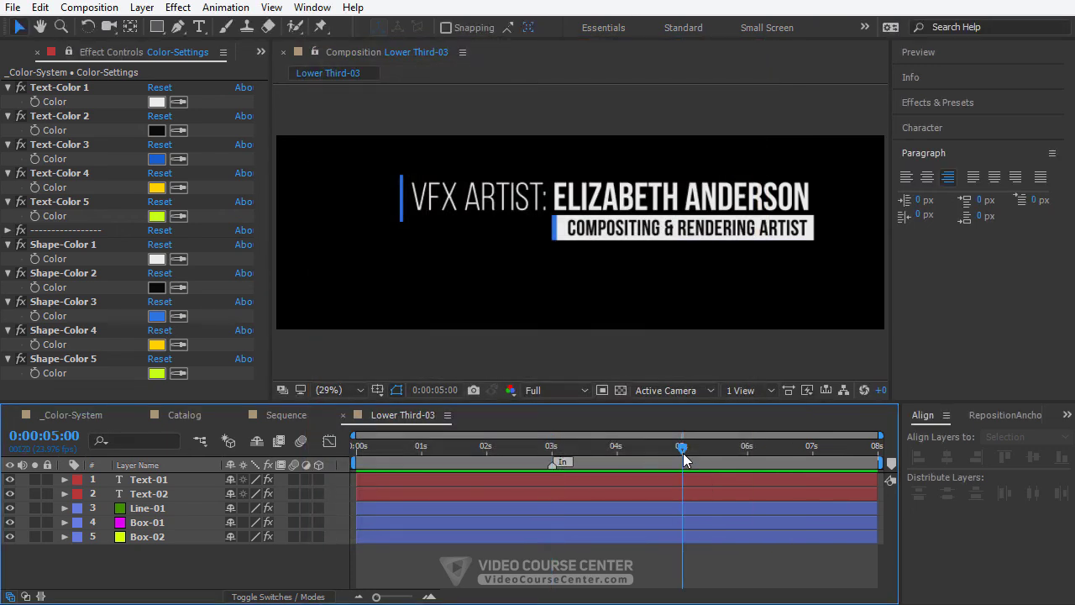
{"action": "key", "text": "alt+KP_Multiply"}
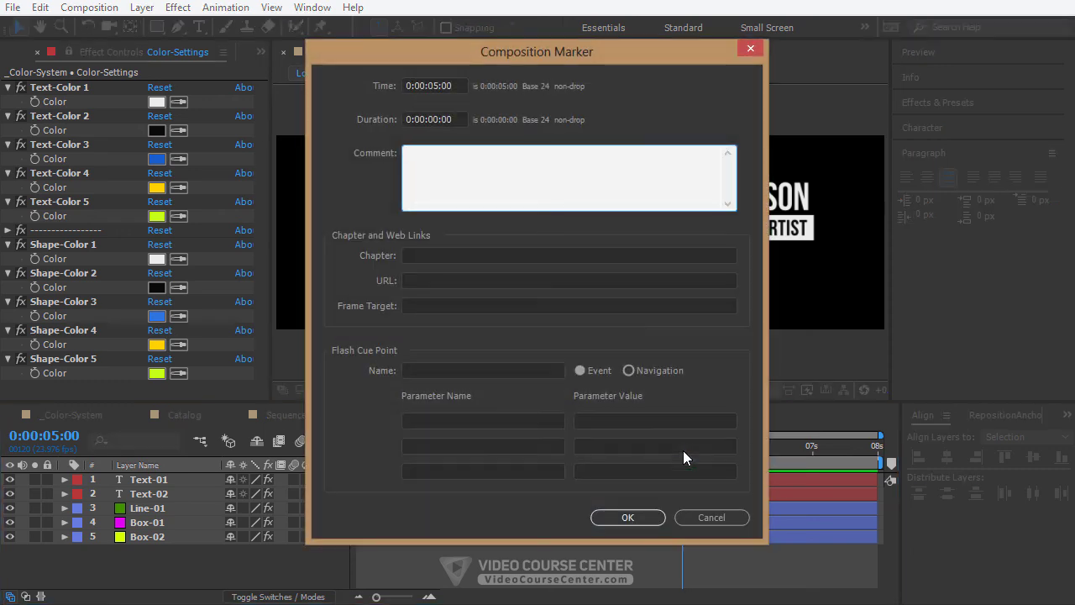
{"action": "type", "text": "Out"}
{"action": "key", "text": "Return"}
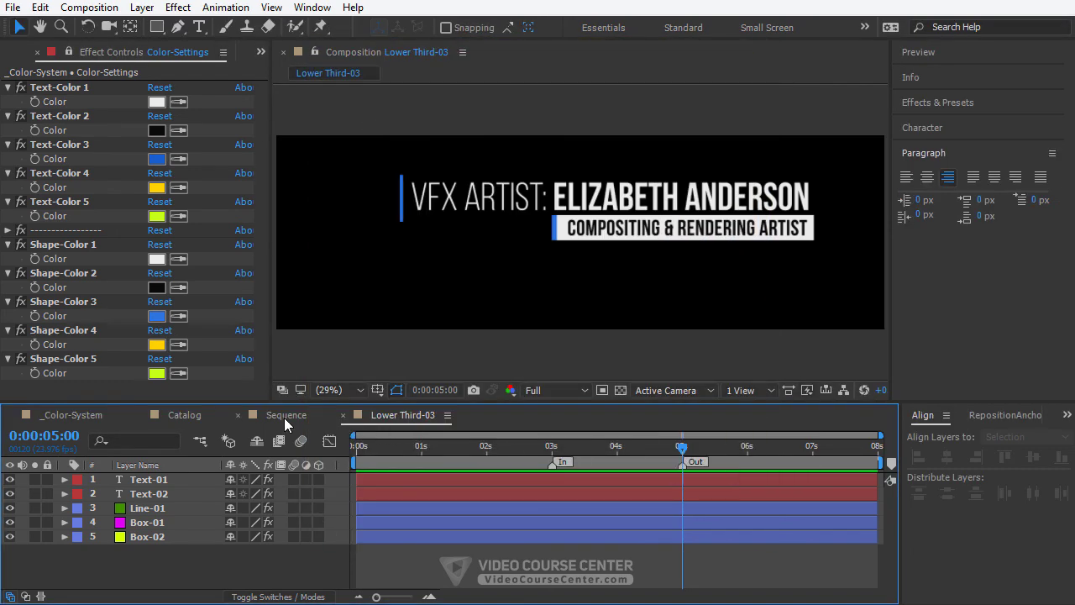
{"action": "left_click", "coordinate": [284, 417]}
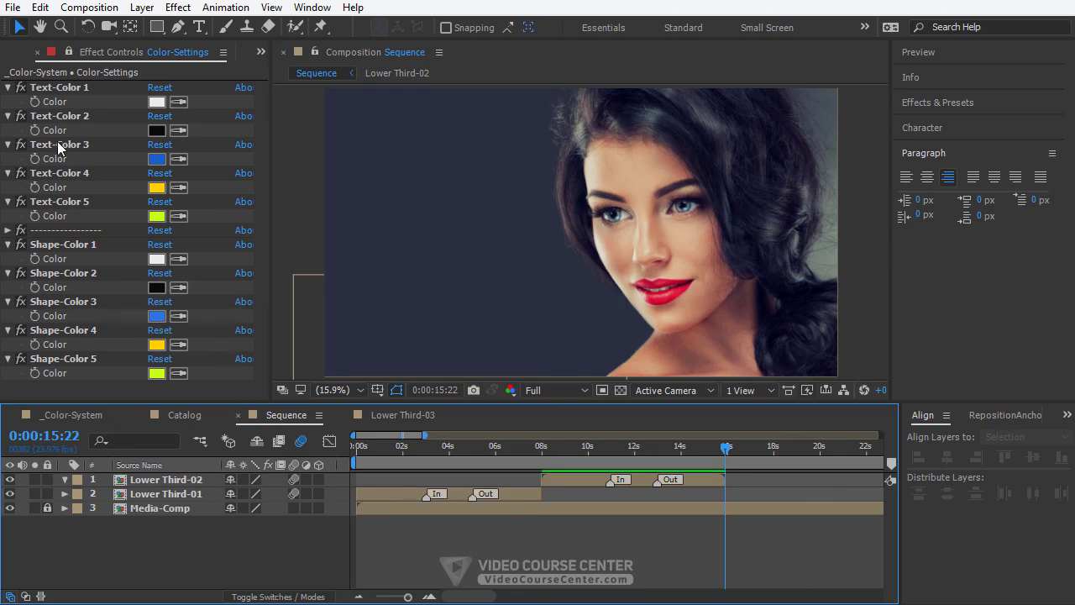
Add Lower Third-03 to the Sequence comp, starting at the playhead after Lower Third-02
{"action": "left_click", "coordinate": [11, 53]}
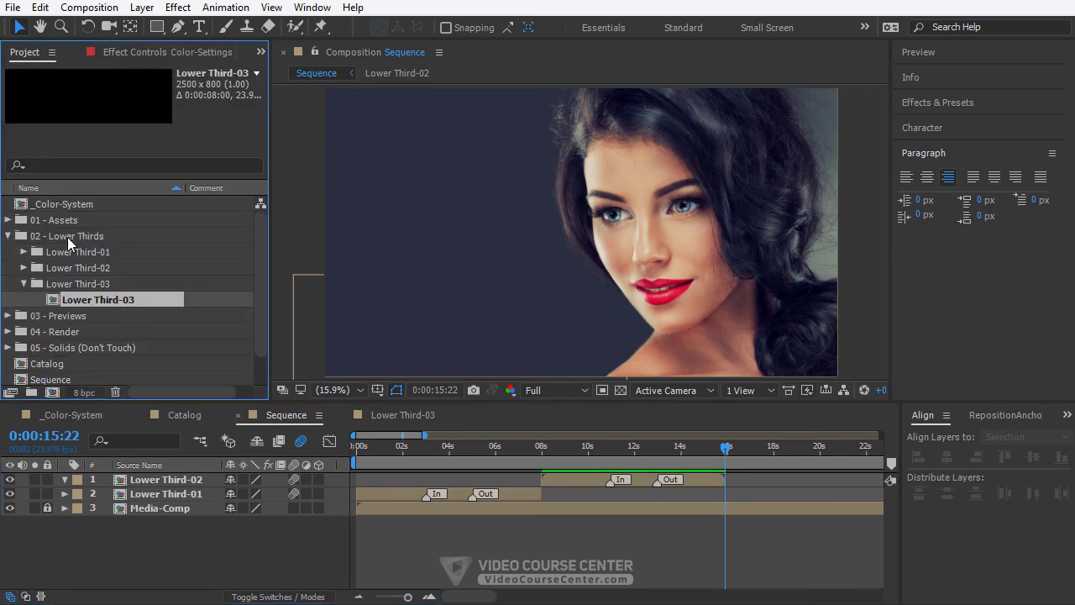
{"action": "left_click_drag", "start_coordinate": [97, 300], "coordinate": [141, 480]}
{"action": "left_click", "coordinate": [154, 494]}
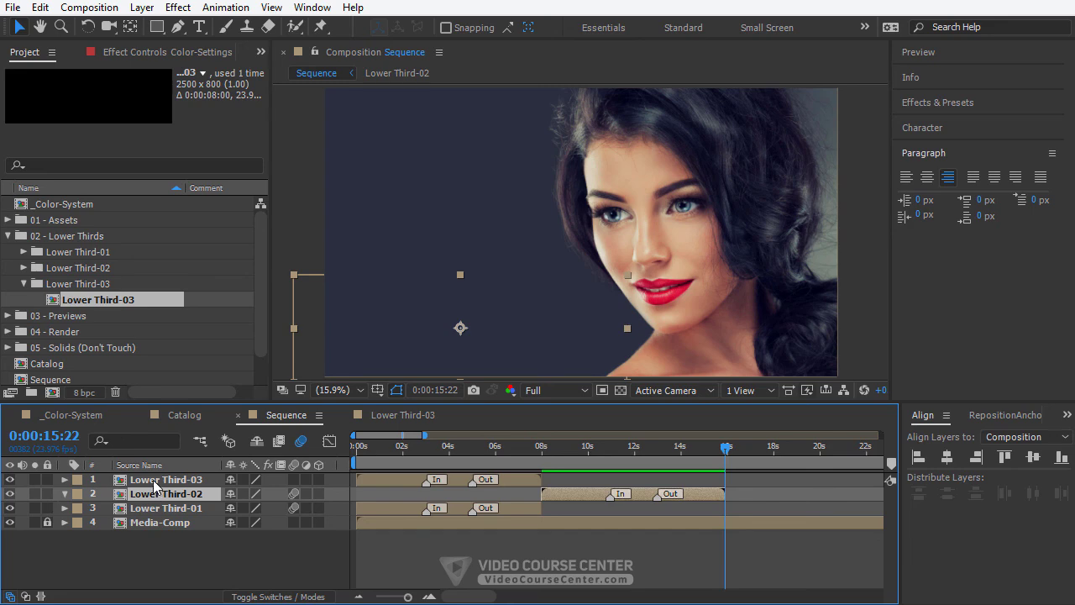
{"action": "left_click", "coordinate": [154, 482]}
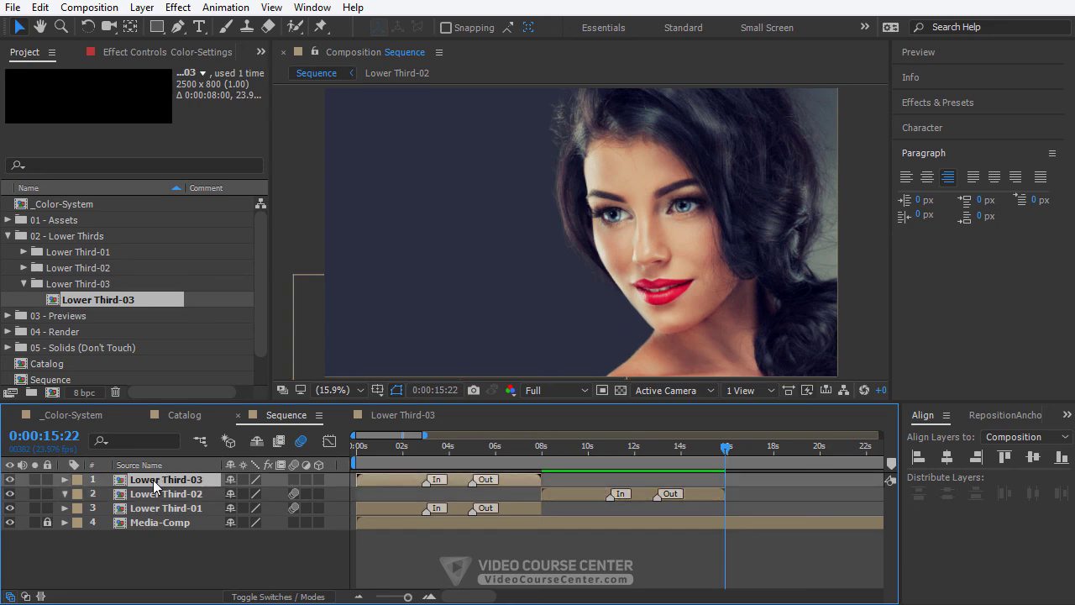
{"action": "key", "text": "bracketleft"}
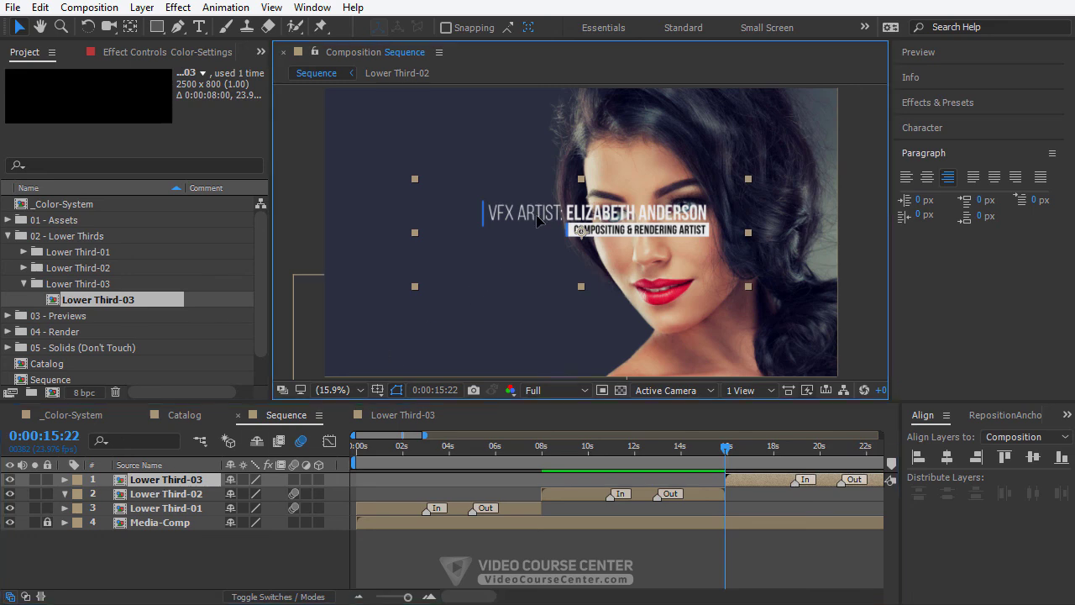
Move Lower Third-03 to the lower left over the portrait and maximise the viewer
{"action": "left_click_drag", "start_coordinate": [540, 217], "coordinate": [417, 315]}
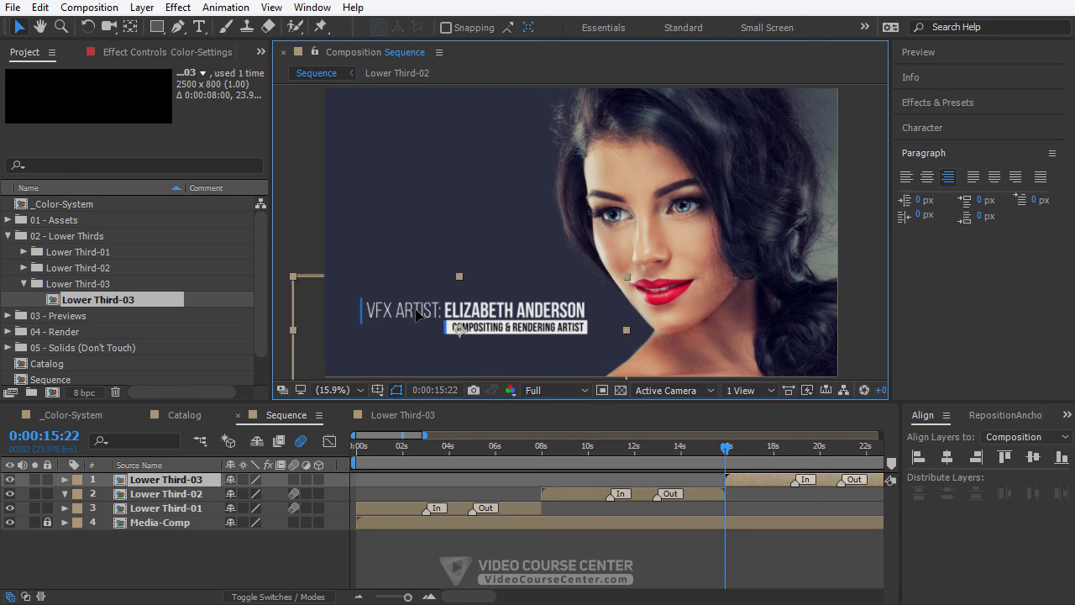
{"action": "left_click", "coordinate": [411, 241]}
{"action": "key", "text": "grave"}
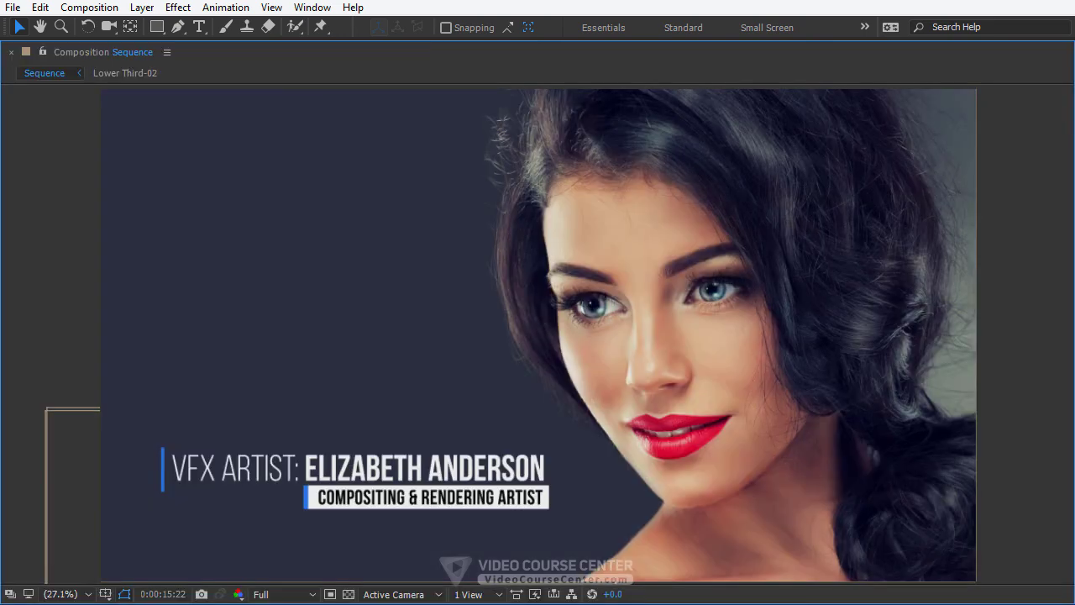